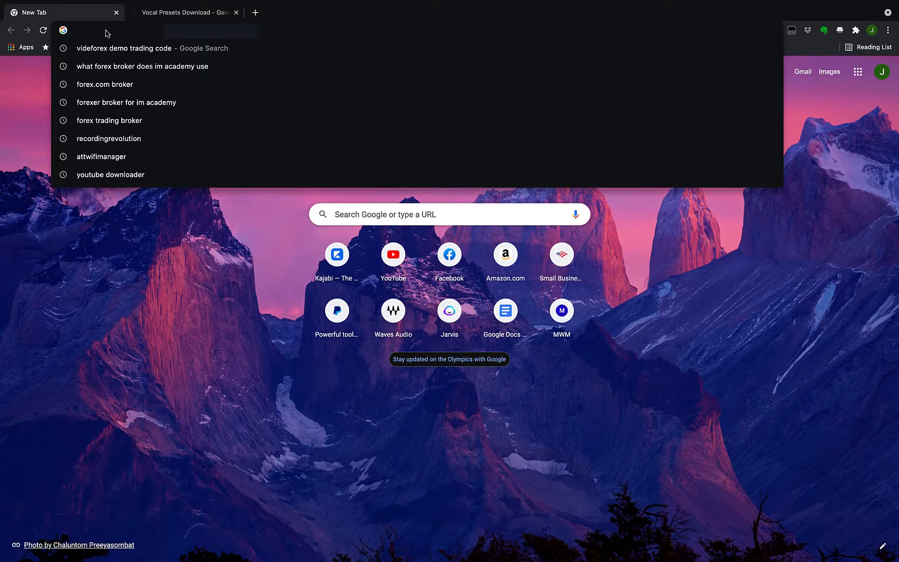
{"action": "type", "text": "www."}
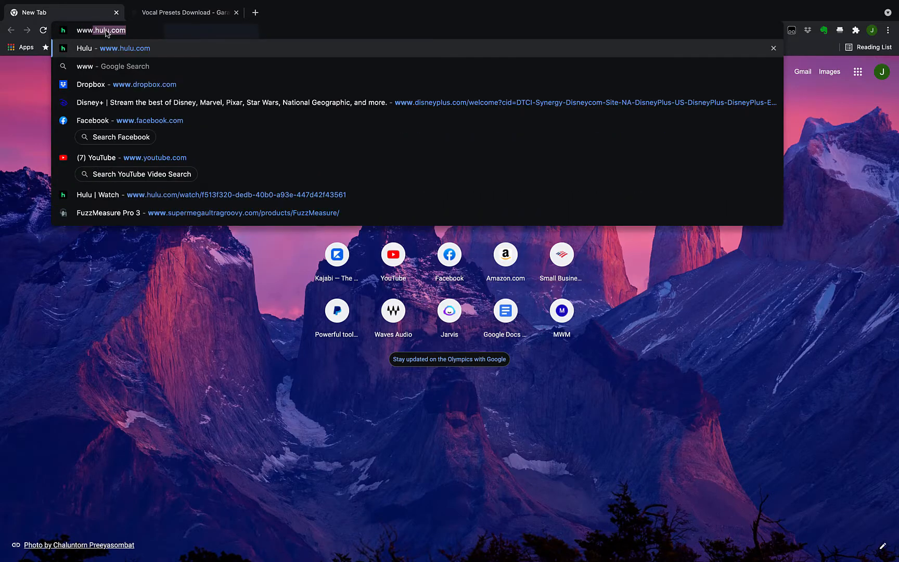
{"action": "type", "text": "cellardoorsound.co/"}
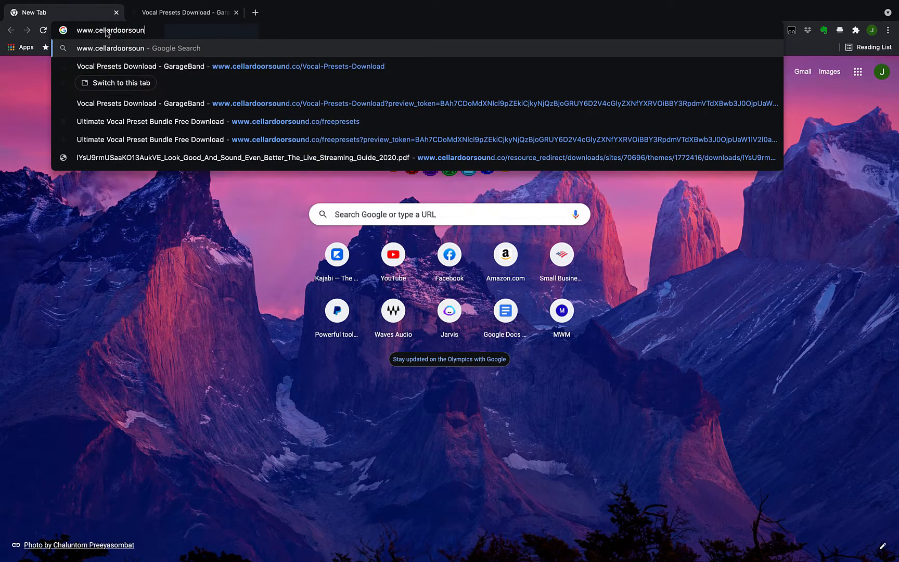
{"action": "type", "text": "free"}
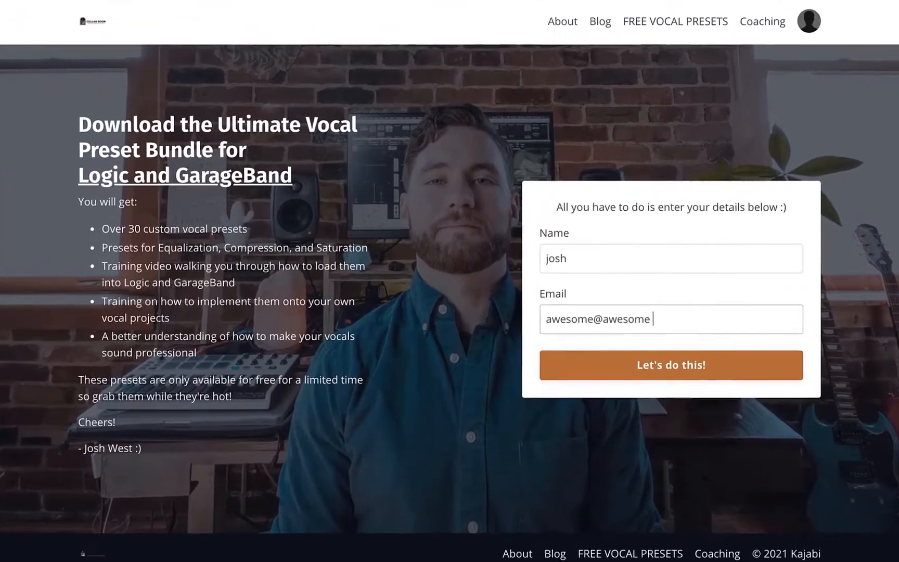
{"action": "type", "text": ".com"}
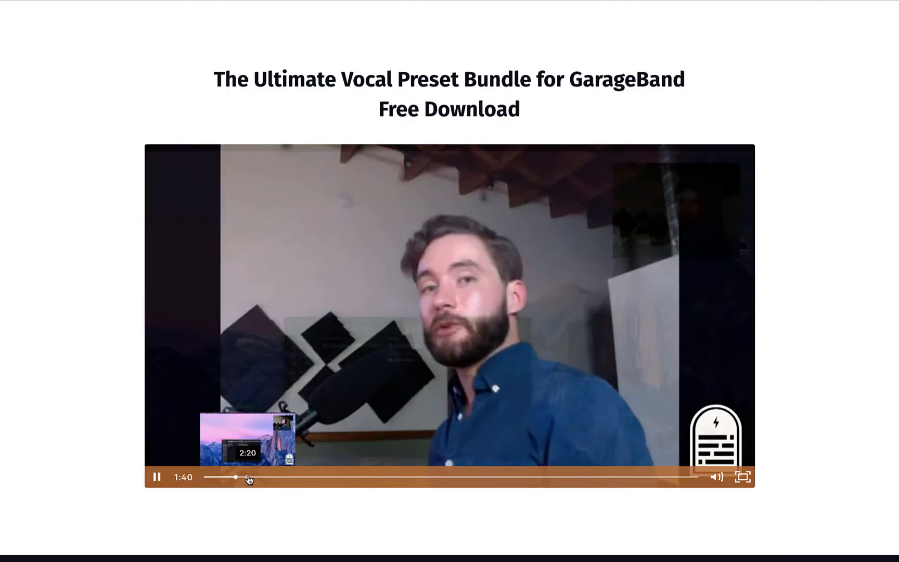
Skip ahead through the GarageBand vocal preset bundle video to preview the training content.
{"action": "left_click", "coordinate": [249, 477]}
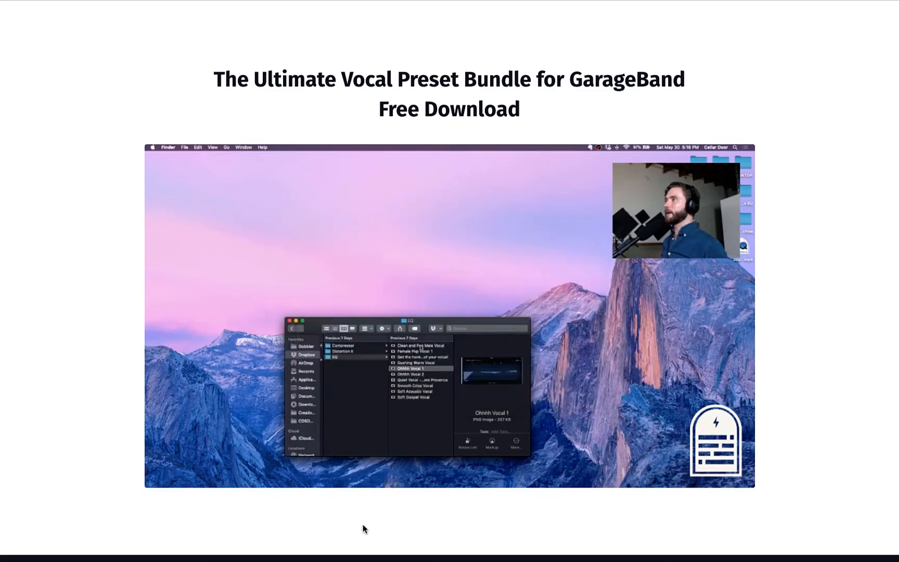
{"action": "left_click", "coordinate": [404, 482]}
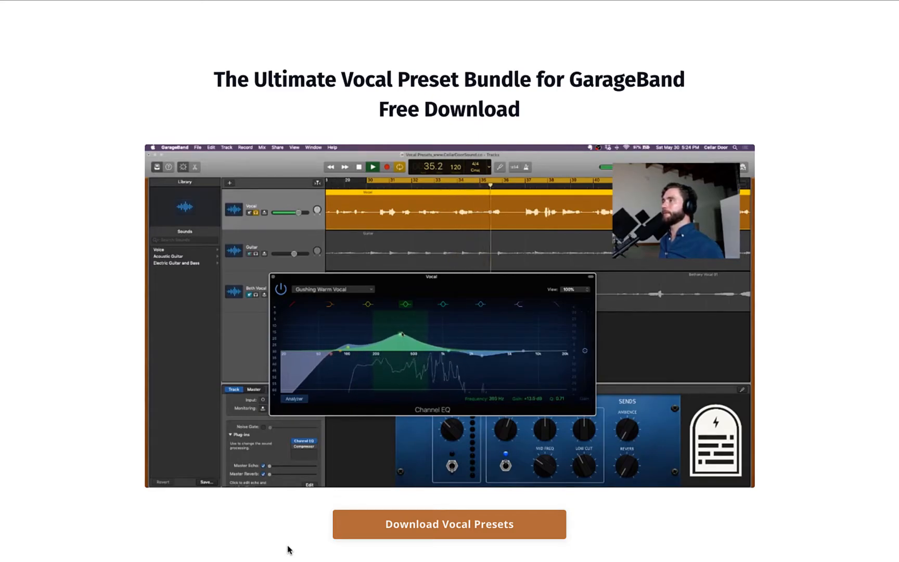
{"action": "mouse_move", "coordinate": [260, 442]}
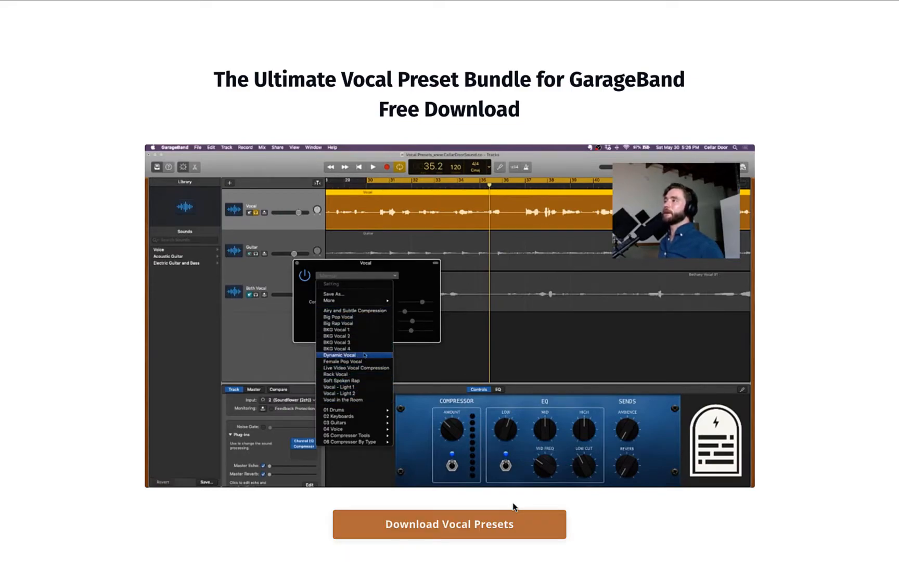
{"action": "key", "text": "super+t"}
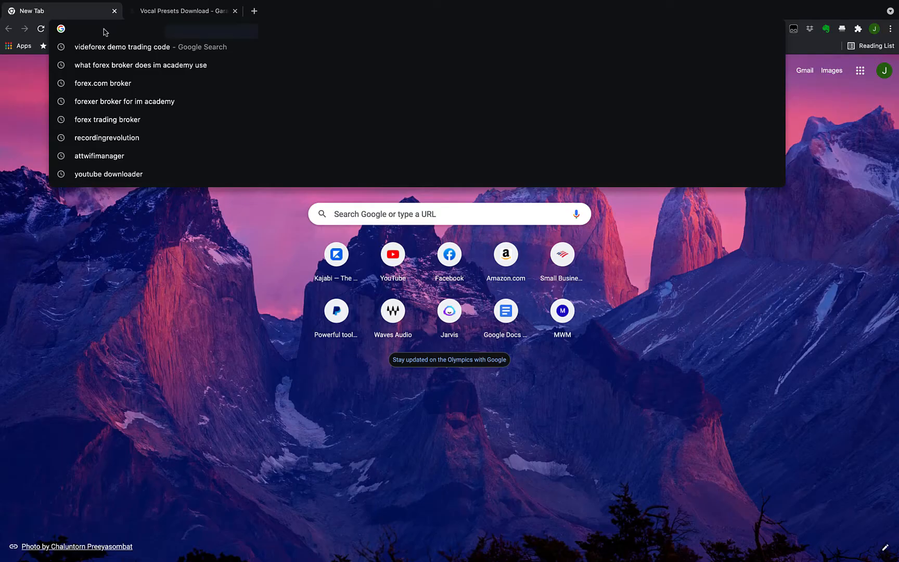
{"action": "type", "text": "www.cellardoorsound.co"}
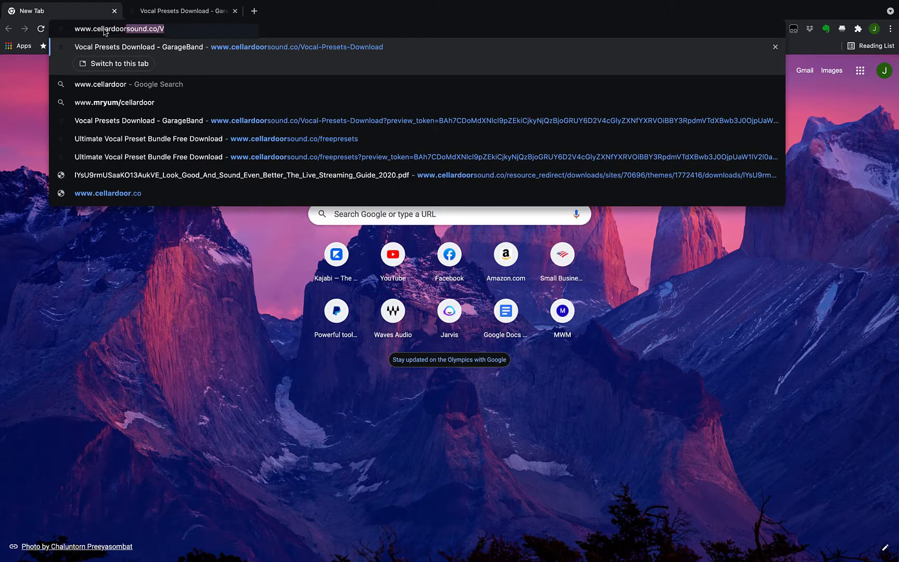
{"action": "type", "text": "/free"}
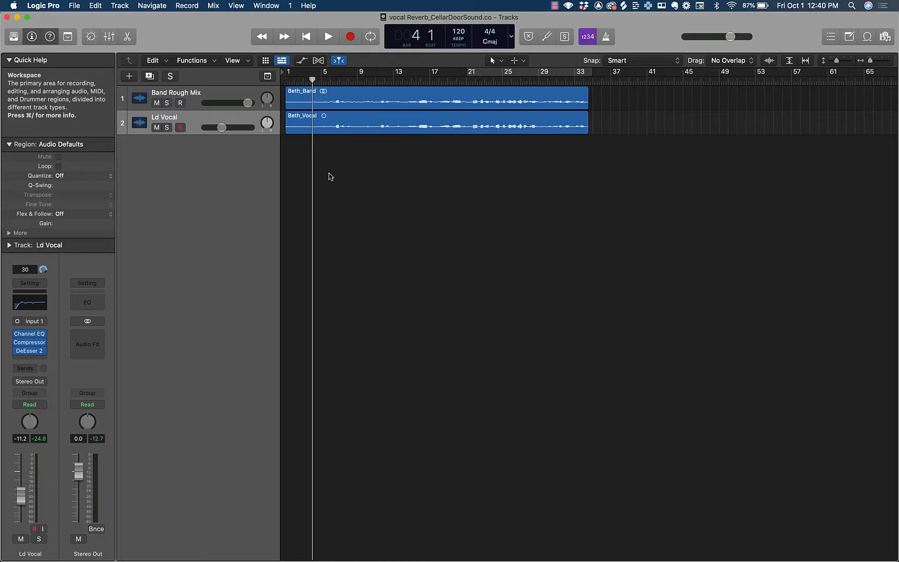
Switch to the vocal reverb project in Logic Pro and play the band and lead vocal from bar 4.
{"action": "key", "text": "space"}
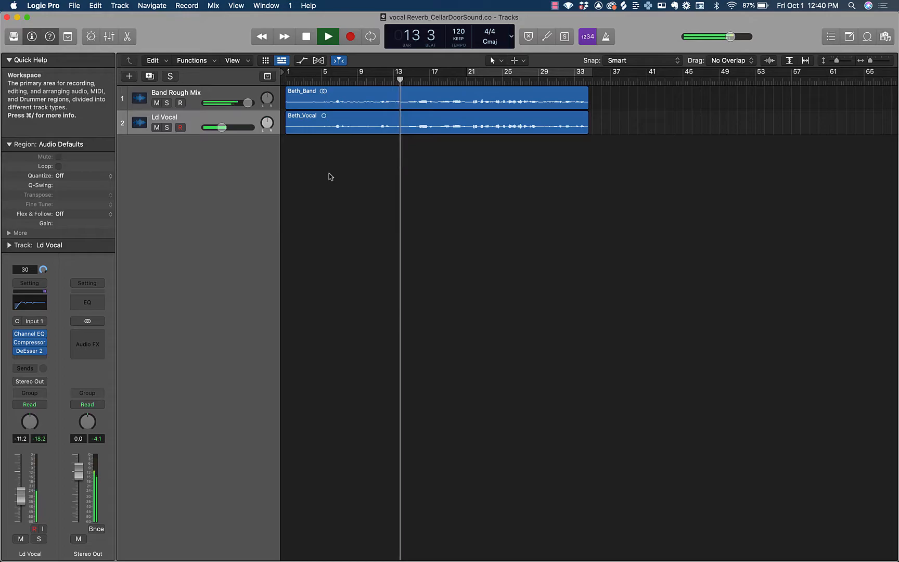
{"action": "key", "text": "space"}
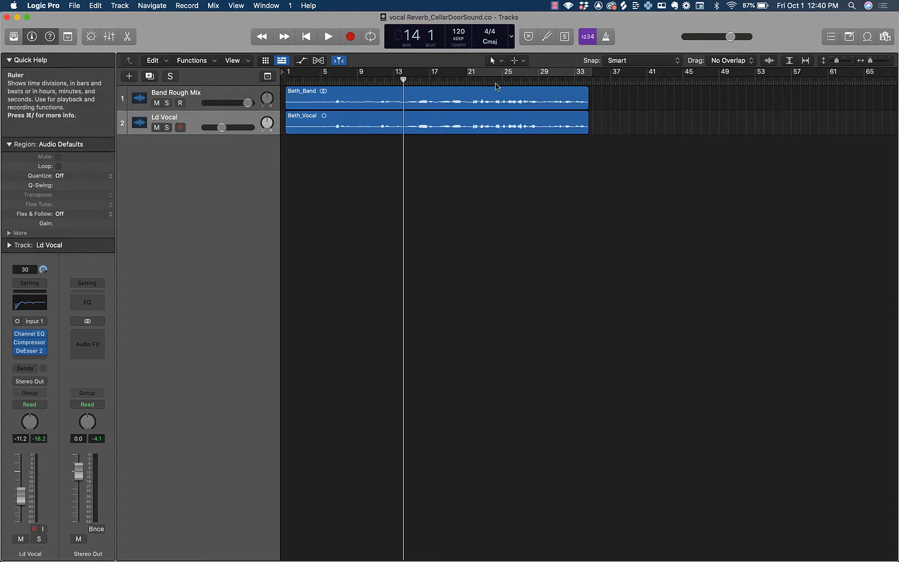
Turn on the cycle range starting at bar 21, enlarge the track heights, and play the looped section.
{"action": "left_click", "coordinate": [514, 75]}
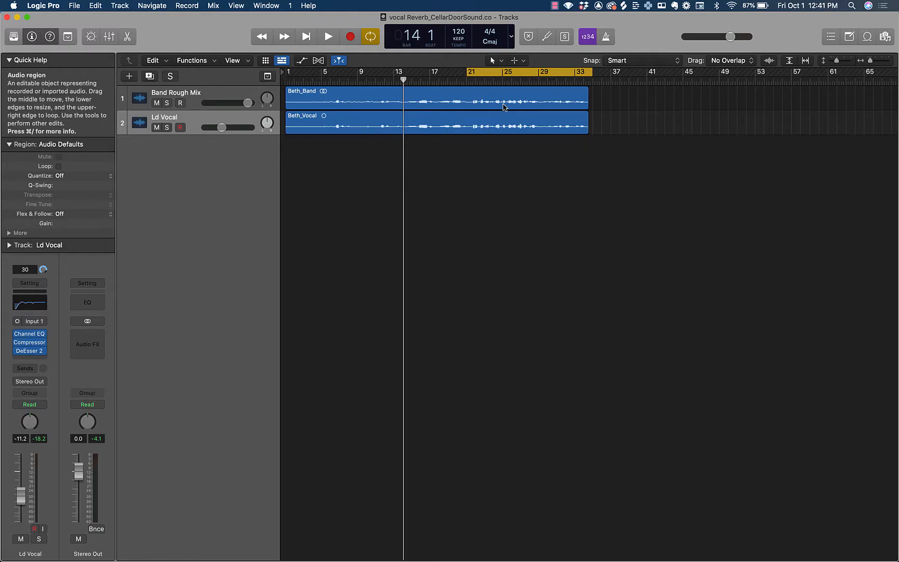
{"action": "left_click_drag", "start_coordinate": [837, 62], "coordinate": [843, 61]}
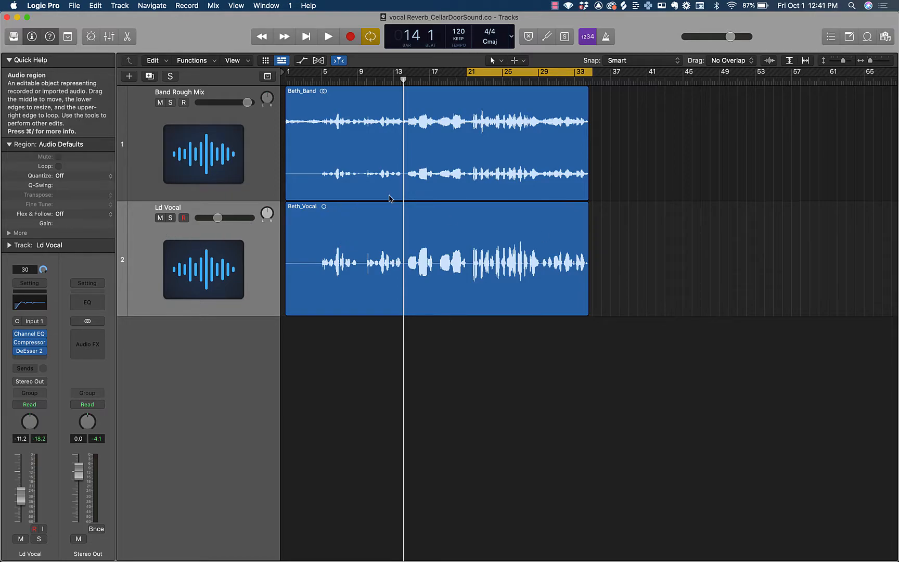
{"action": "key", "text": "space"}
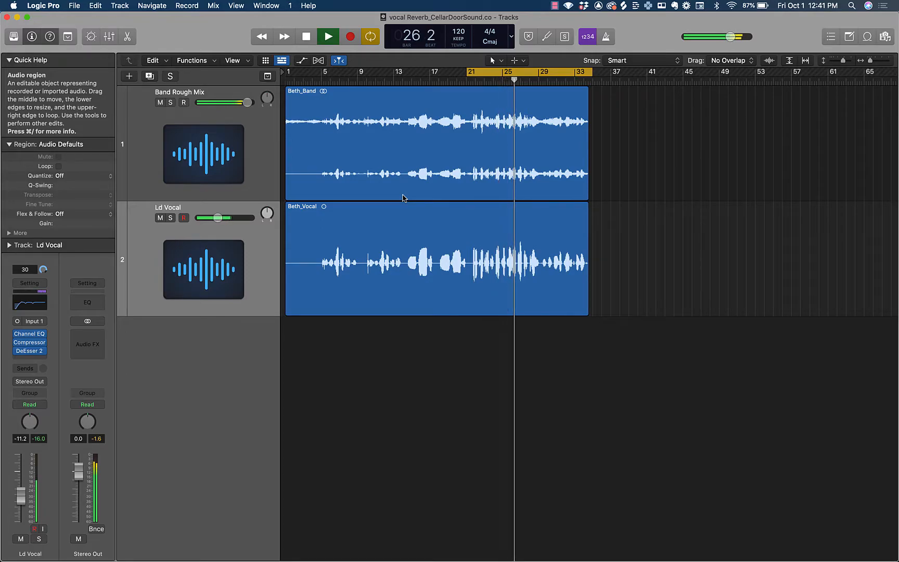
{"action": "key", "text": "space"}
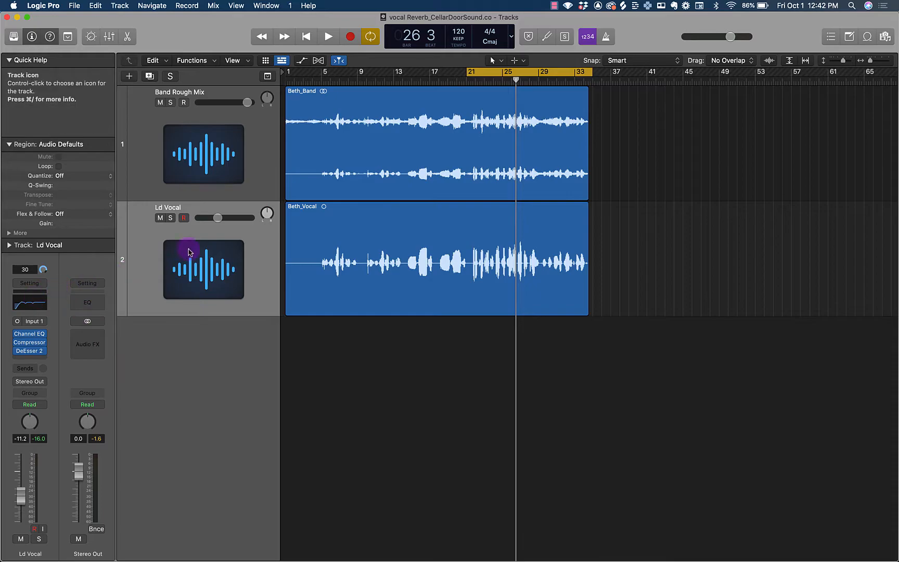
Add a send to Bus 1 on the Ld Vocal track.
{"action": "left_click", "coordinate": [187, 229]}
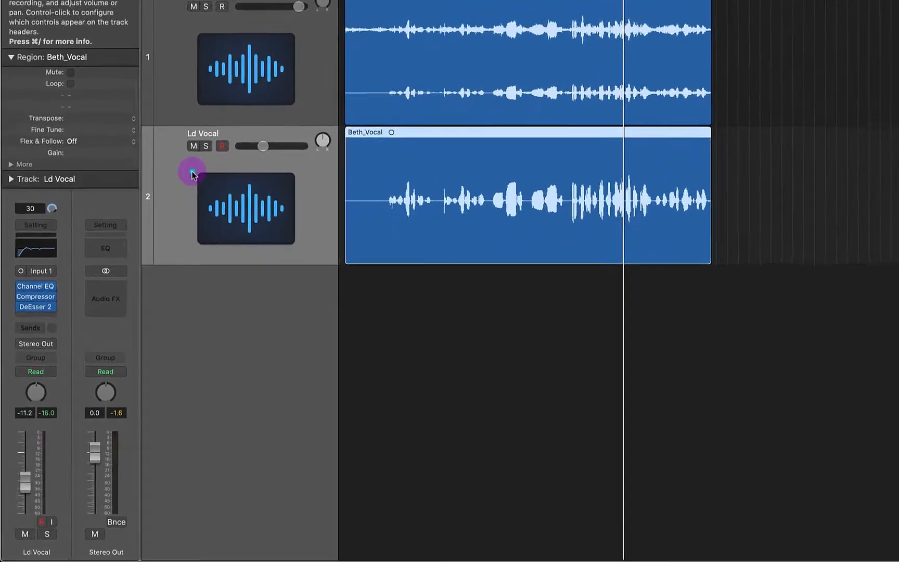
{"action": "left_click", "coordinate": [160, 239]}
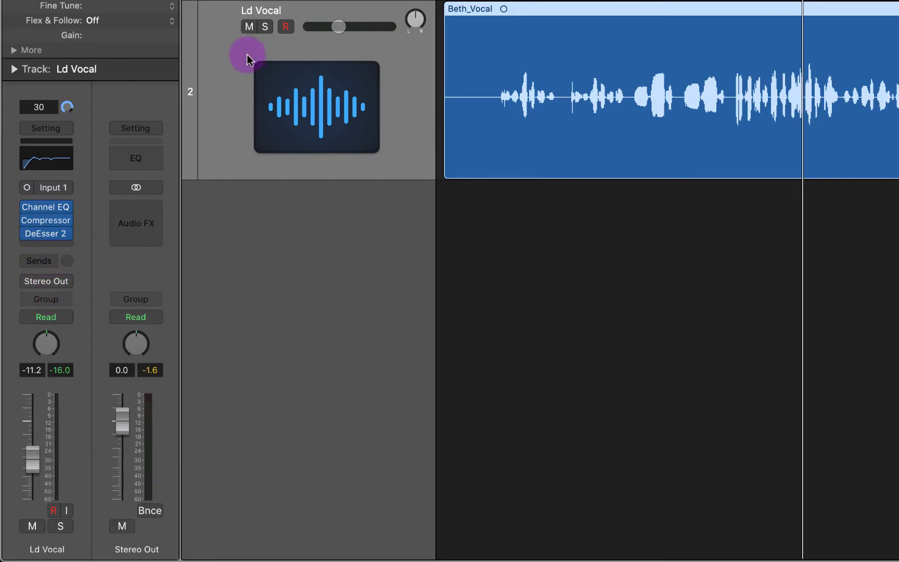
{"action": "left_click", "coordinate": [54, 262]}
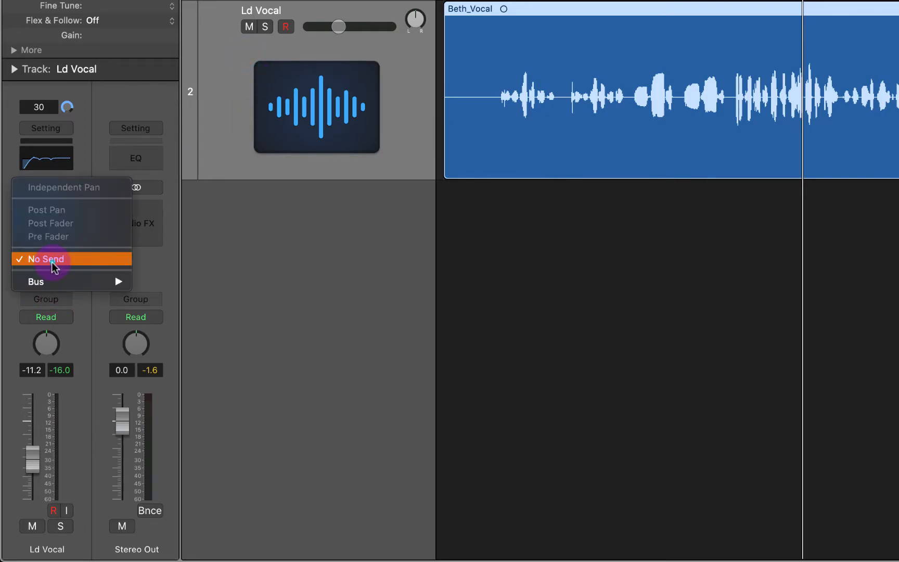
{"action": "mouse_move", "coordinate": [62, 281]}
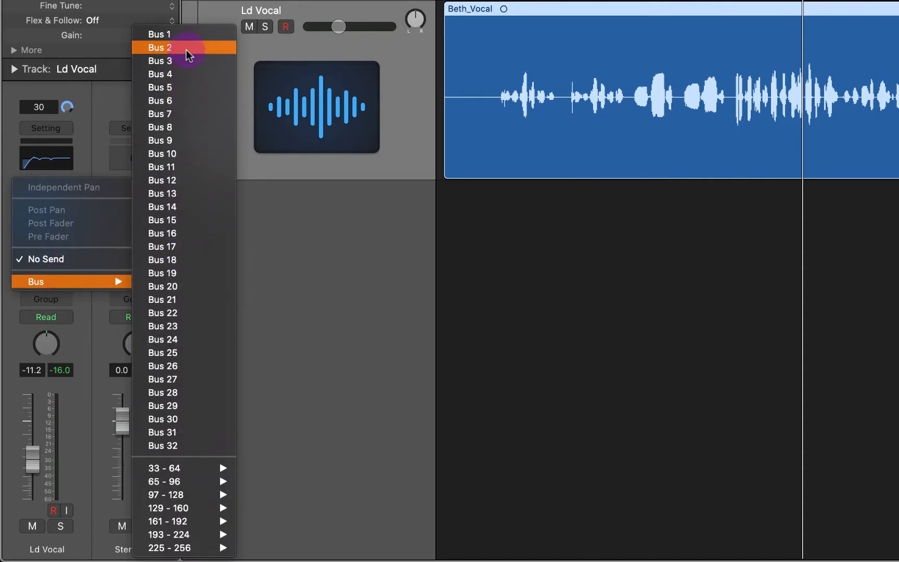
{"action": "left_click", "coordinate": [183, 36]}
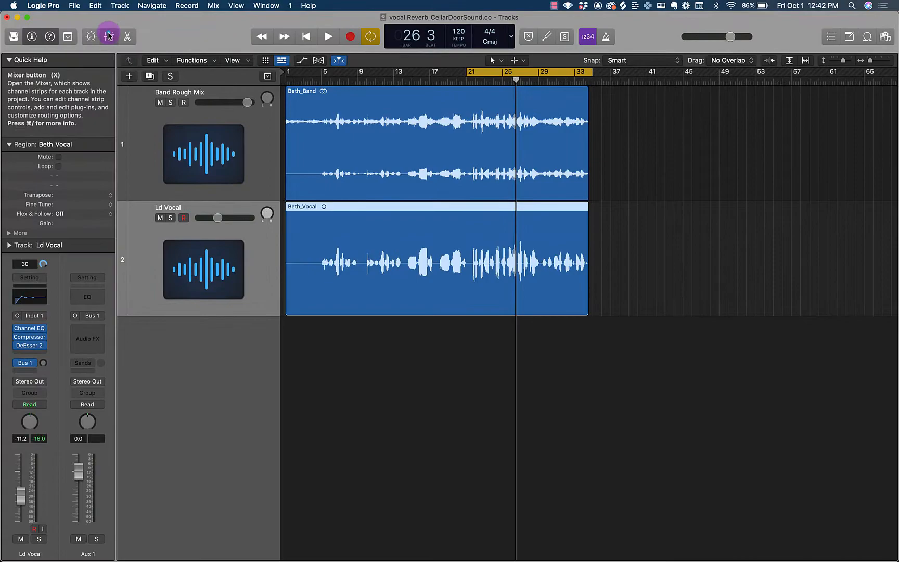
Show the Mixer and rename the Bus 1 aux channel as Vox Verb.
{"action": "left_click", "coordinate": [109, 35]}
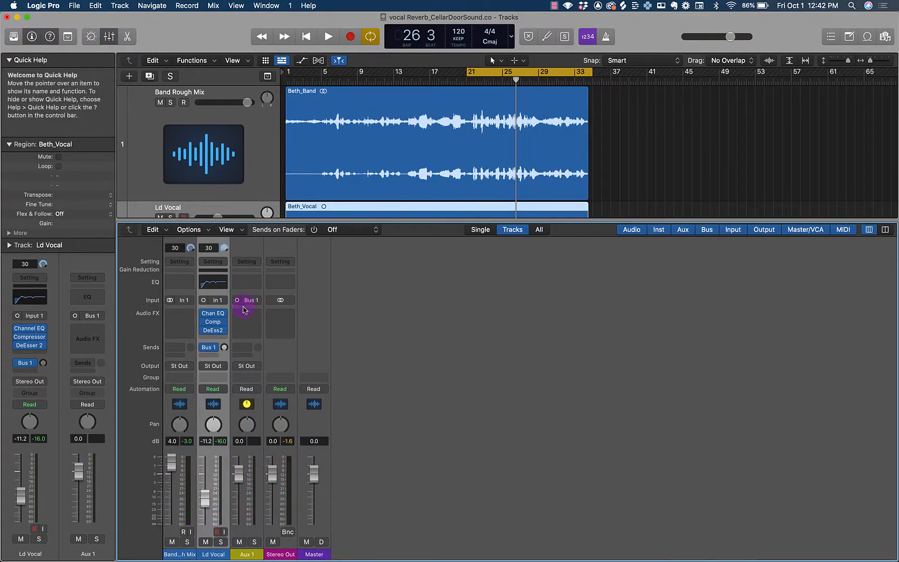
{"action": "left_click", "coordinate": [247, 555]}
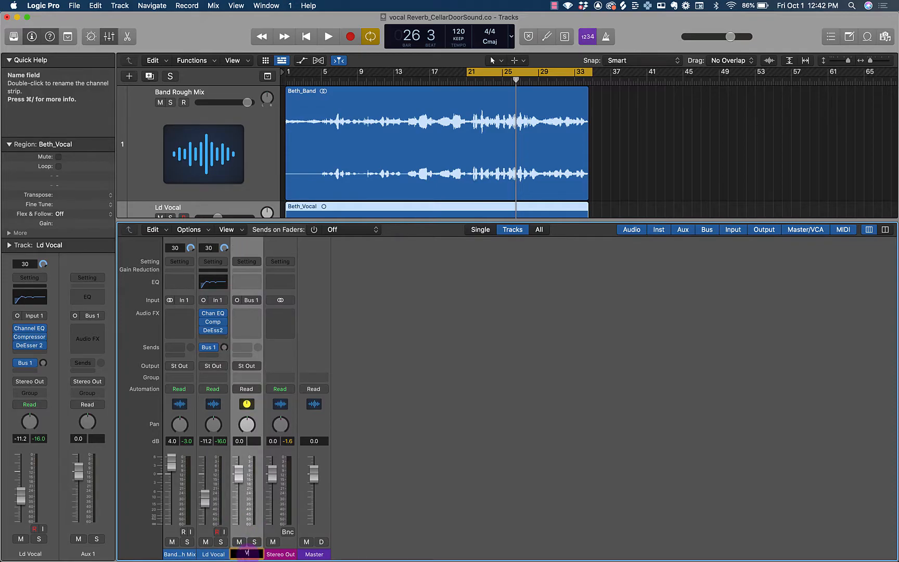
{"action": "type", "text": "Vox Verb"}
{"action": "key", "text": "Return"}
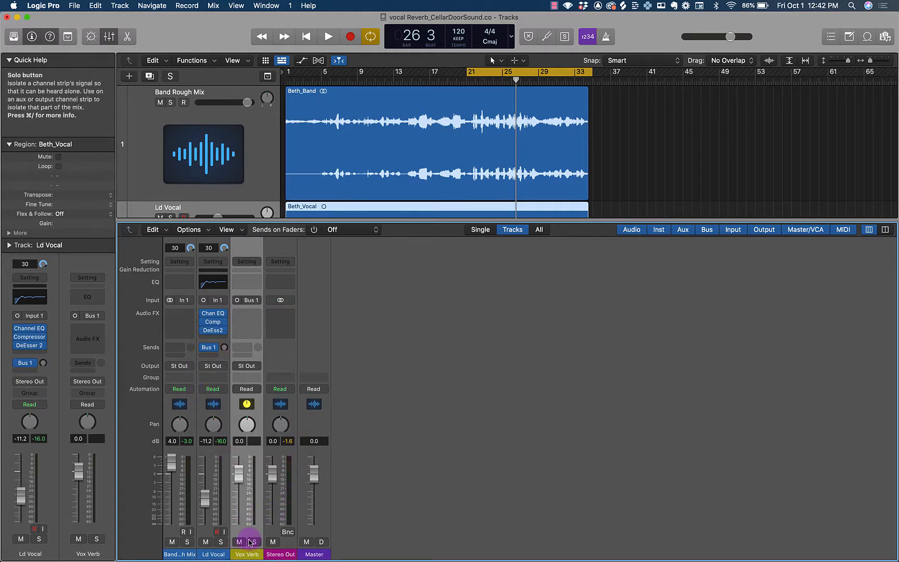
Check the bus destinations listed for the Ld Vocal channel's send, keeping the current choice.
{"action": "left_click", "coordinate": [215, 352]}
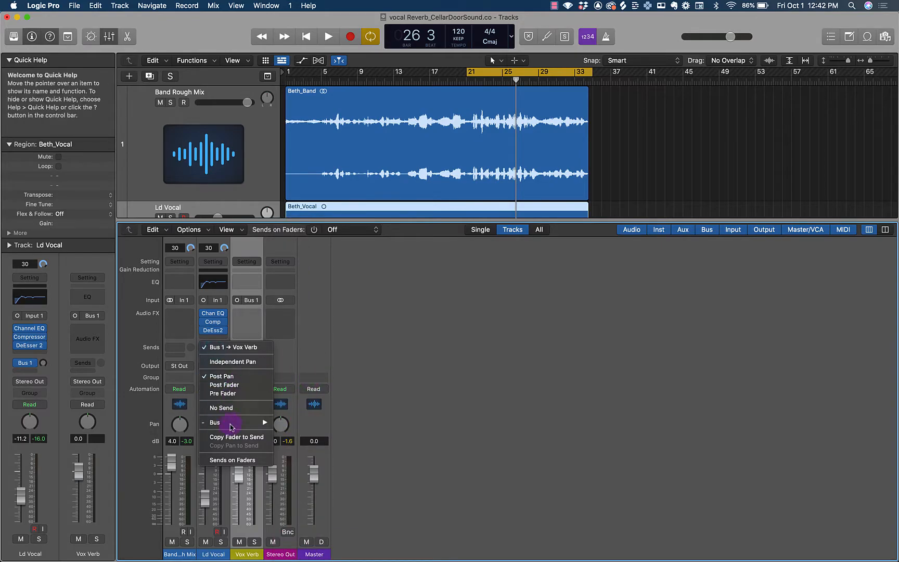
{"action": "mouse_move", "coordinate": [232, 425]}
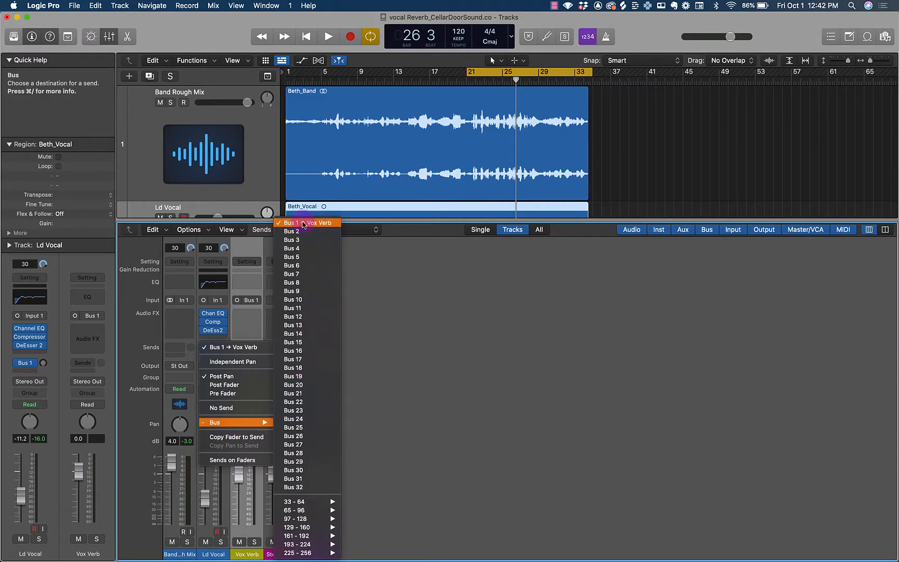
{"action": "left_click", "coordinate": [384, 321]}
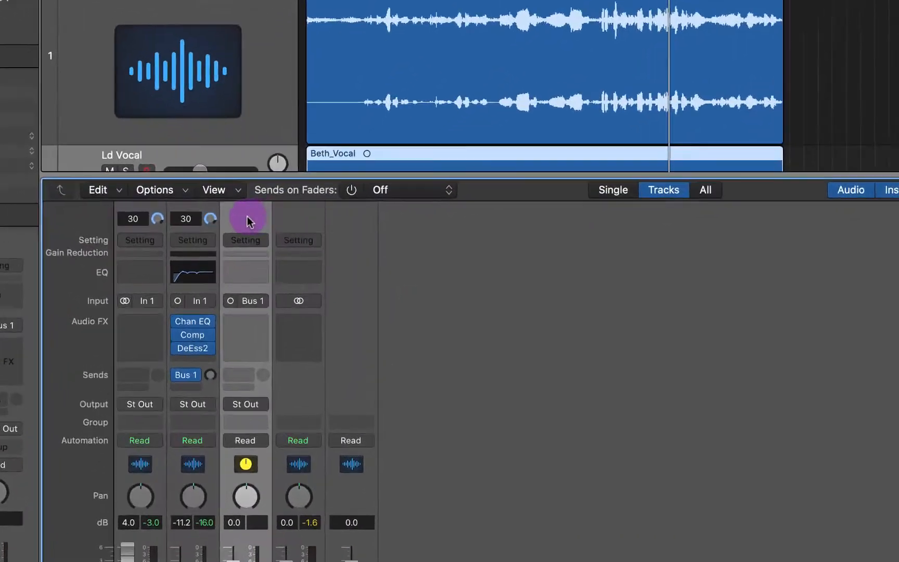
Create an arrangement track for the Vox Verb aux channel and hide the Mixer.
{"action": "right_click", "coordinate": [245, 250]}
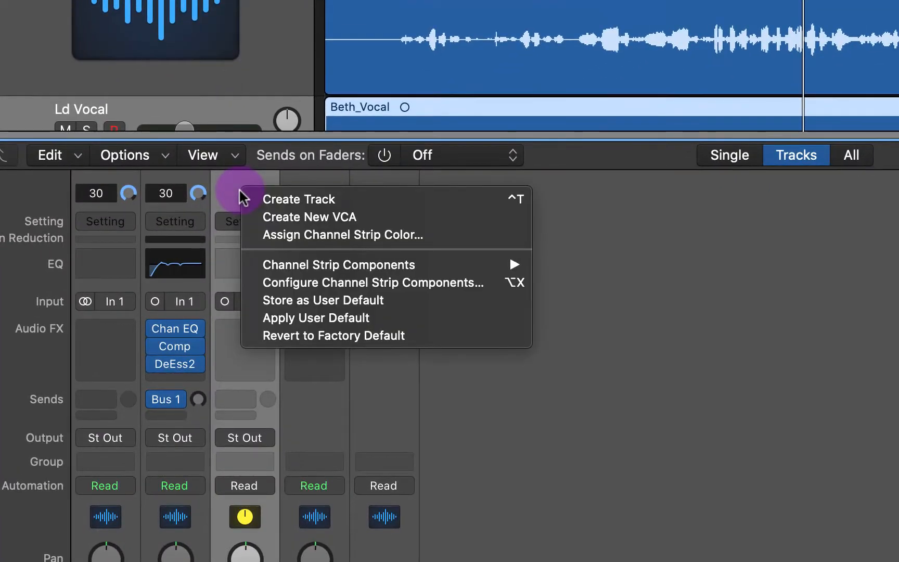
{"action": "left_click", "coordinate": [293, 201]}
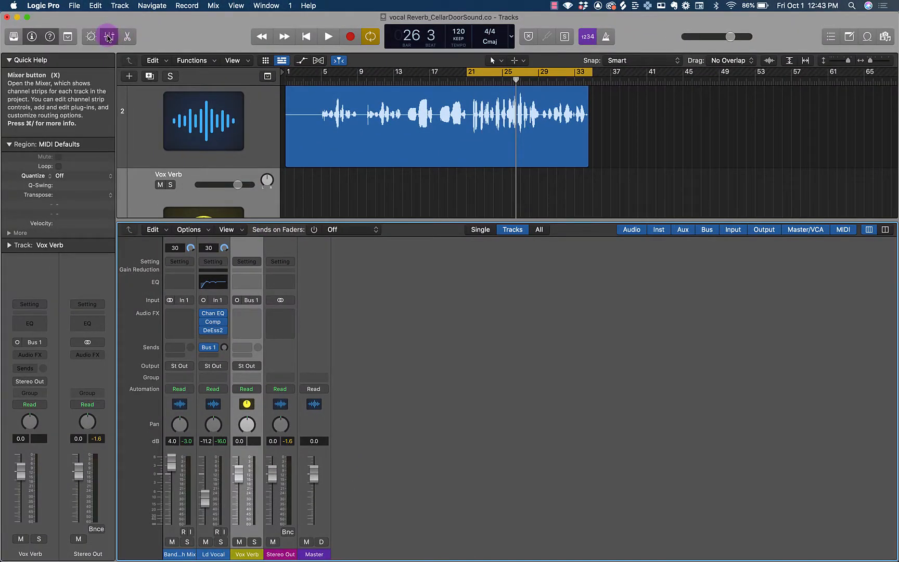
{"action": "left_click", "coordinate": [108, 36]}
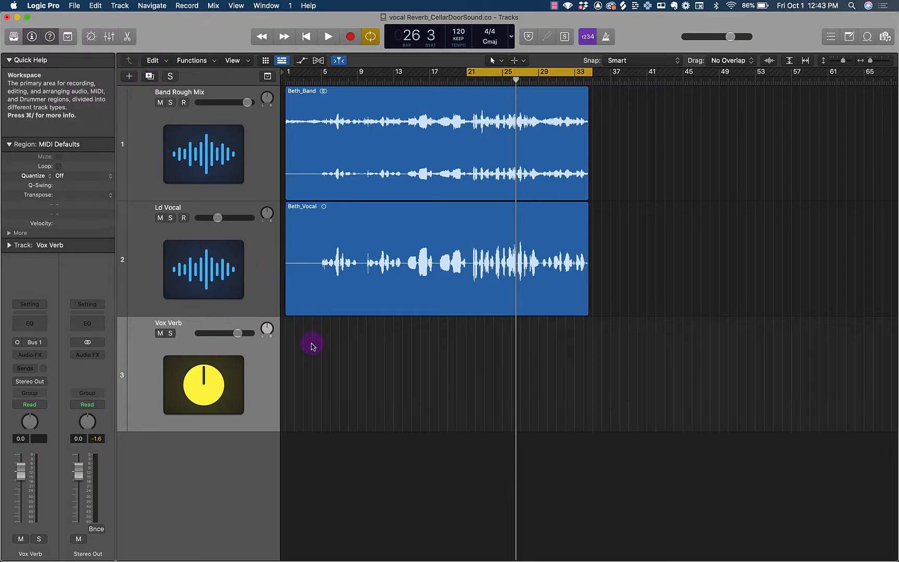
Try lowering the Vox Verb track's volume in its header and reset it to 0.0 dB.
{"action": "mouse_move", "coordinate": [237, 333]}
{"action": "left_click_drag", "start_coordinate": [237, 333], "coordinate": [216, 335]}
{"action": "left_click", "coordinate": [222, 333], "text": "alt"}
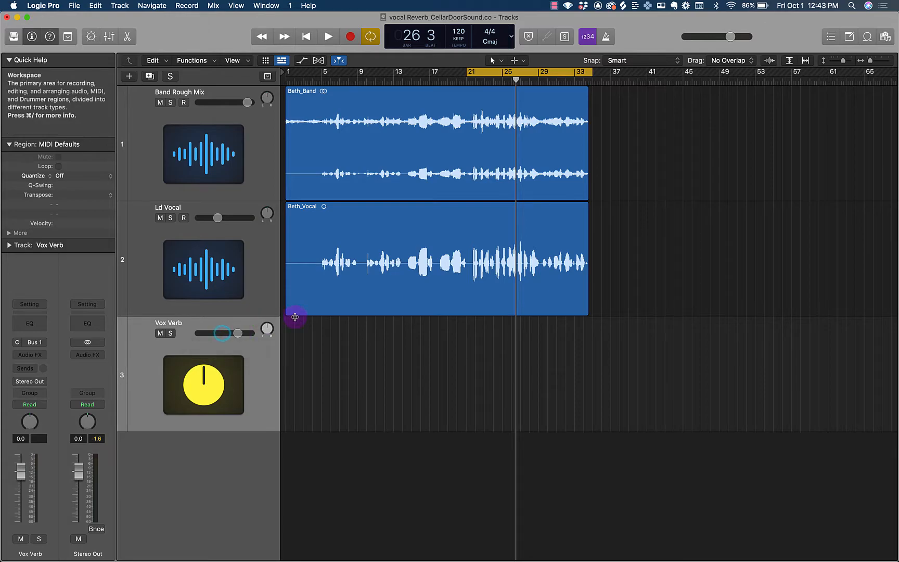
Show the Mixer and insert the SilverVerb reverb as Mono->Stereo on the Vox Verb channel.
{"action": "left_click", "coordinate": [110, 35]}
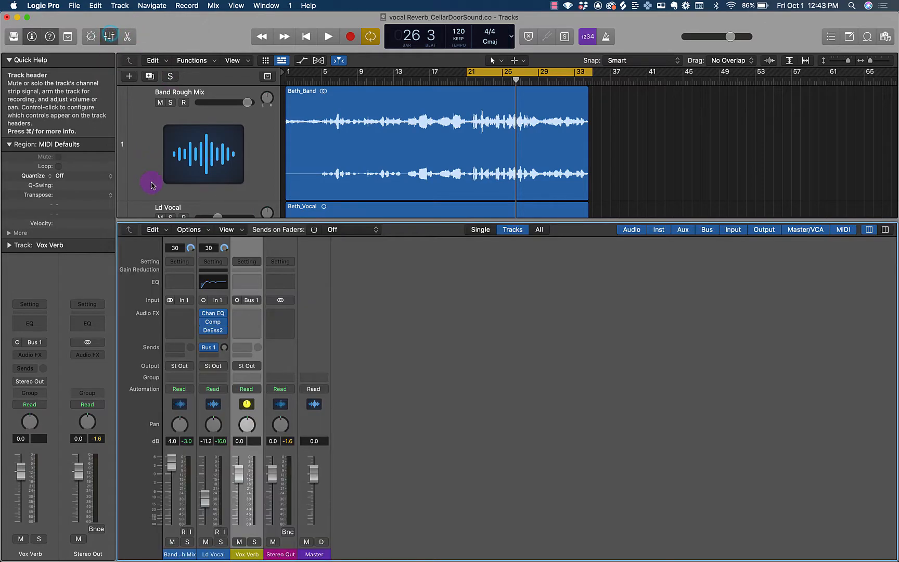
{"action": "left_click", "coordinate": [249, 312]}
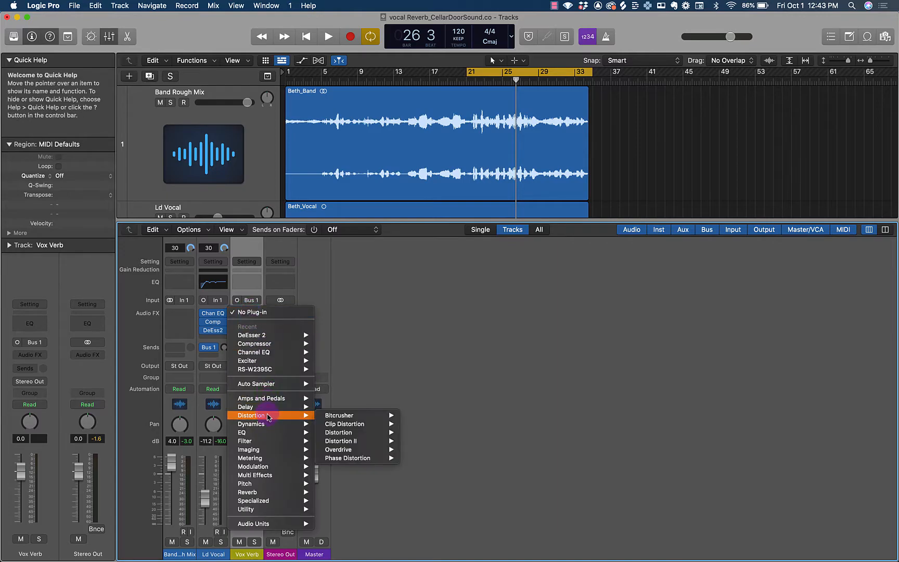
{"action": "mouse_move", "coordinate": [260, 492]}
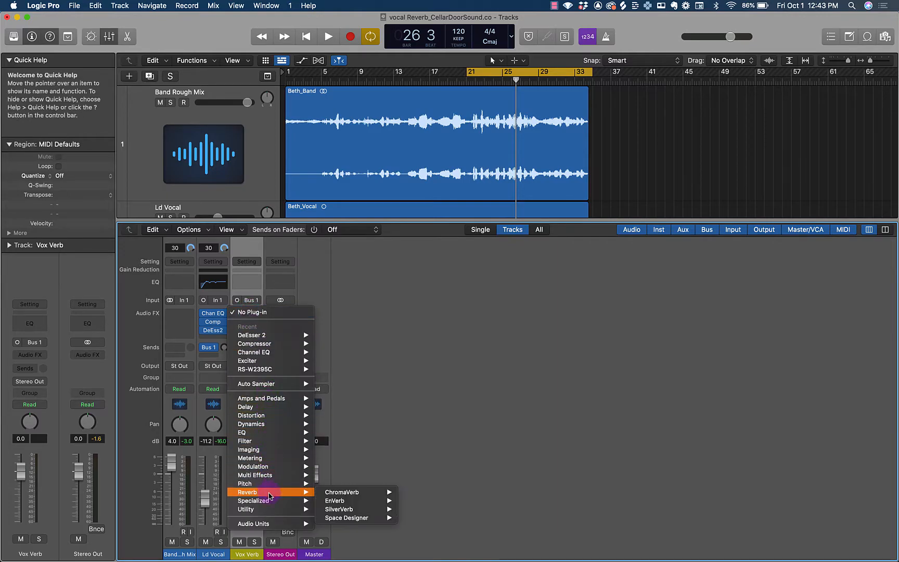
{"action": "mouse_move", "coordinate": [347, 497]}
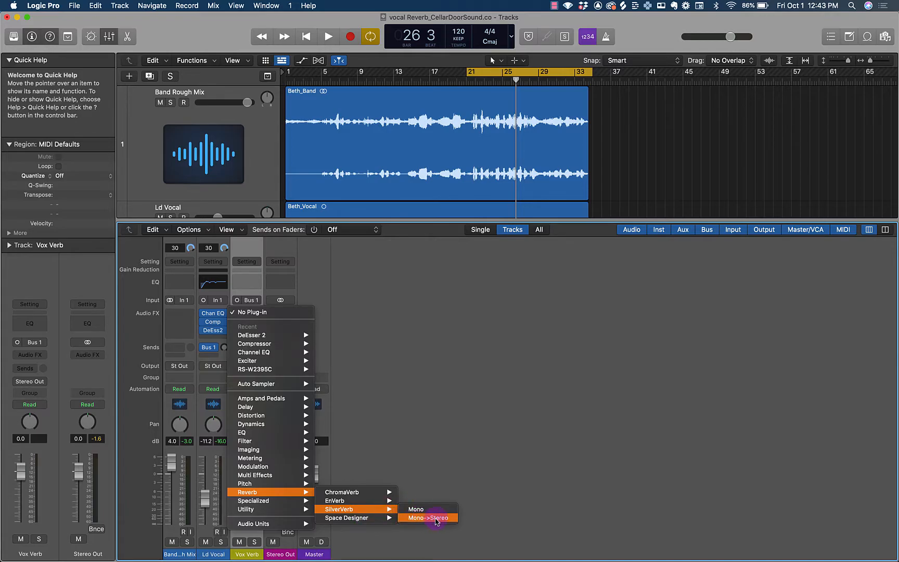
{"action": "left_click", "coordinate": [430, 519]}
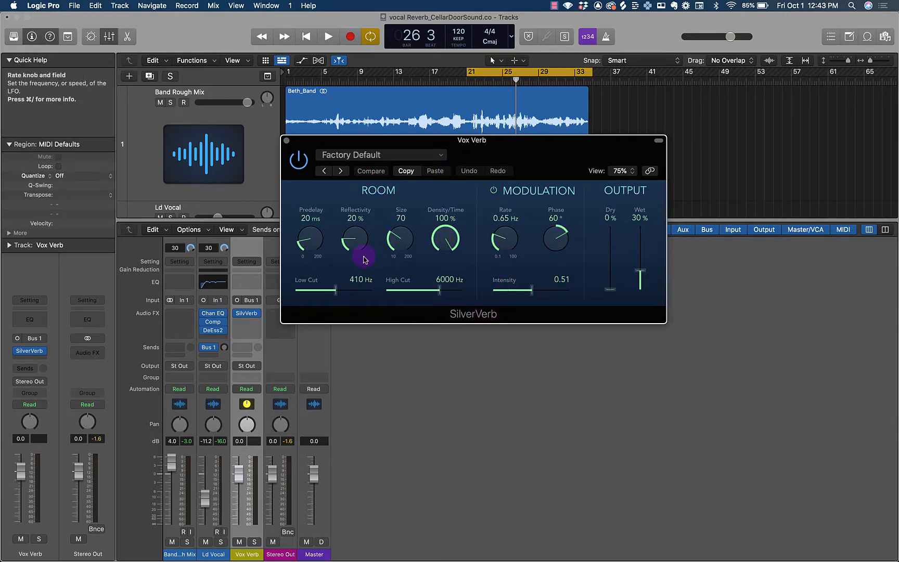
Load SilverVerb's Hall preset and move the plug-in window clear of the arrangement tracks.
{"action": "left_click", "coordinate": [435, 156]}
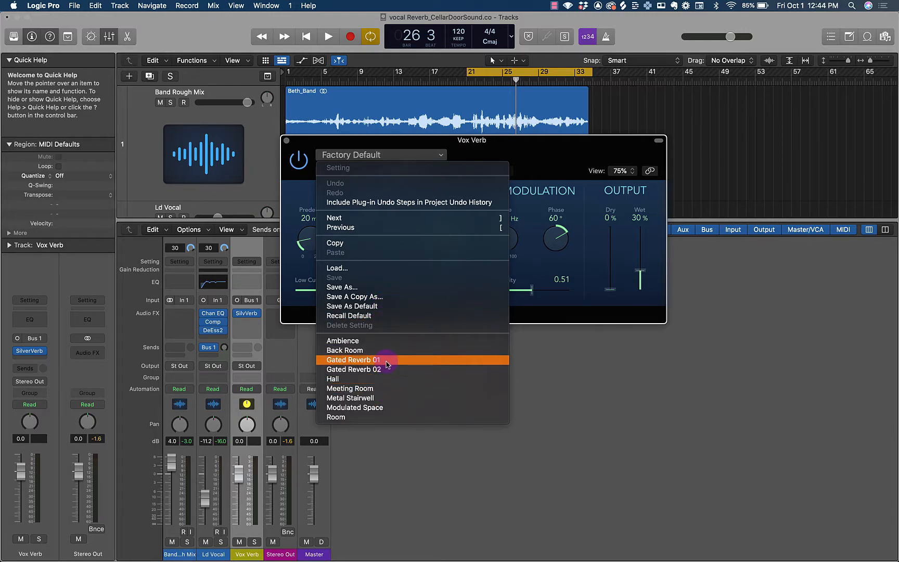
{"action": "left_click", "coordinate": [378, 378]}
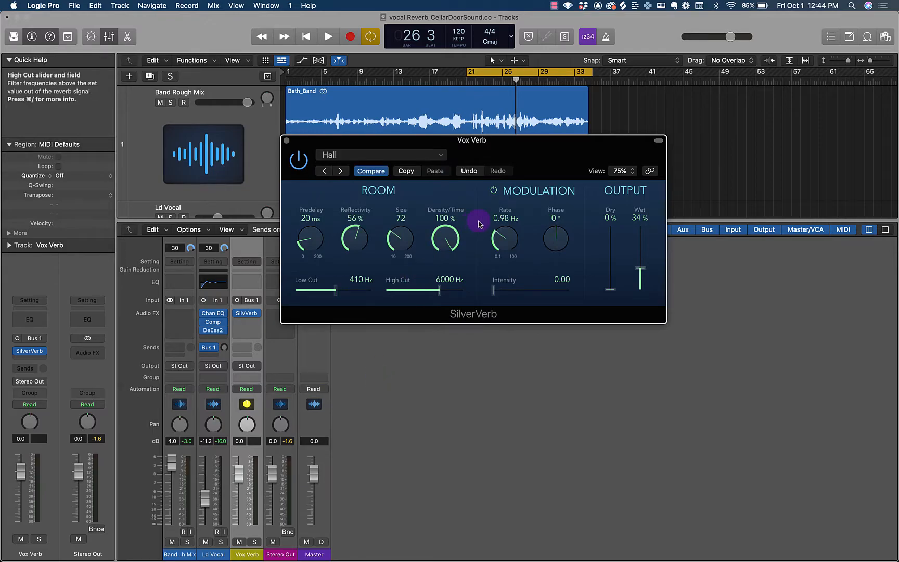
{"action": "left_click_drag", "start_coordinate": [503, 145], "coordinate": [572, 266]}
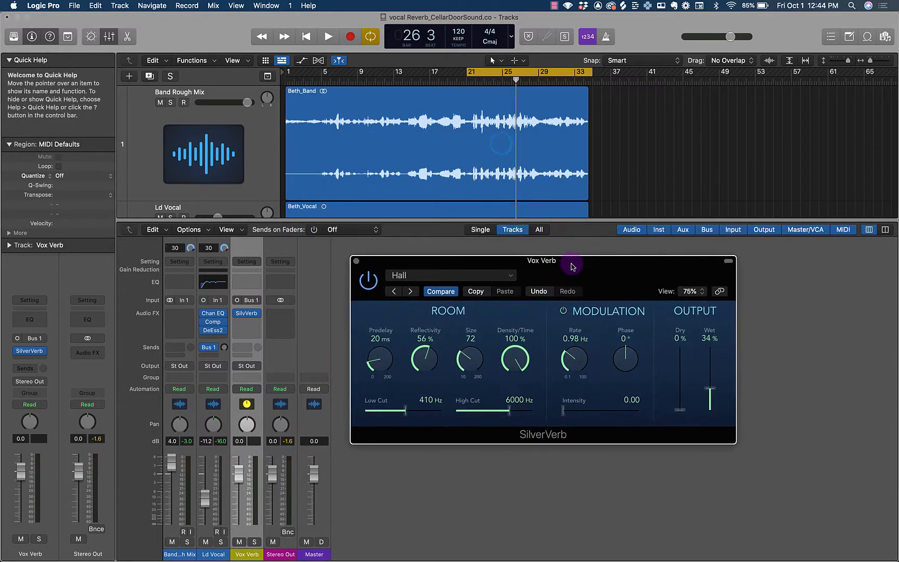
Reduce the vertical track zoom so all three tracks fit in the area above the Mixer.
{"action": "scroll", "coordinate": [438, 143], "scroll_direction": "down", "scroll_amount": 2}
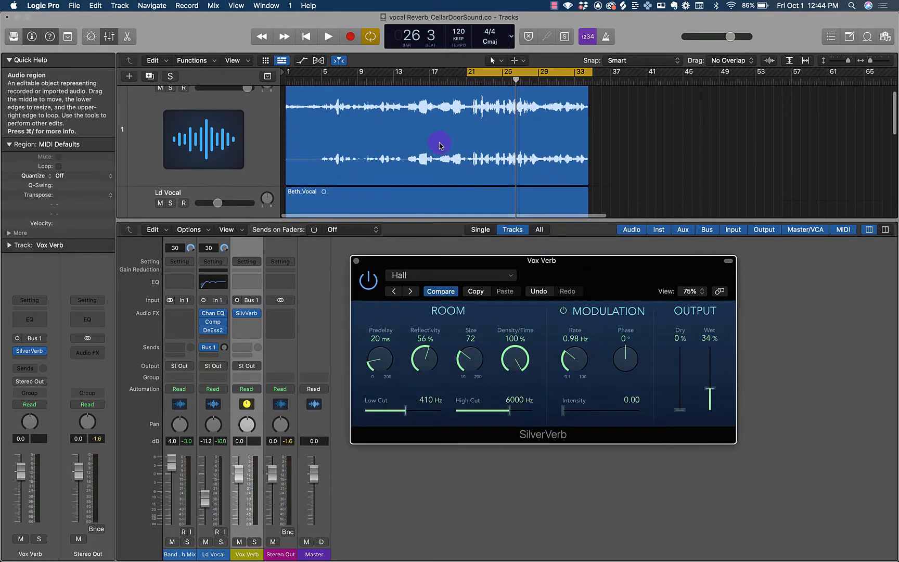
{"action": "left_click", "coordinate": [845, 60]}
{"action": "left_click", "coordinate": [845, 60]}
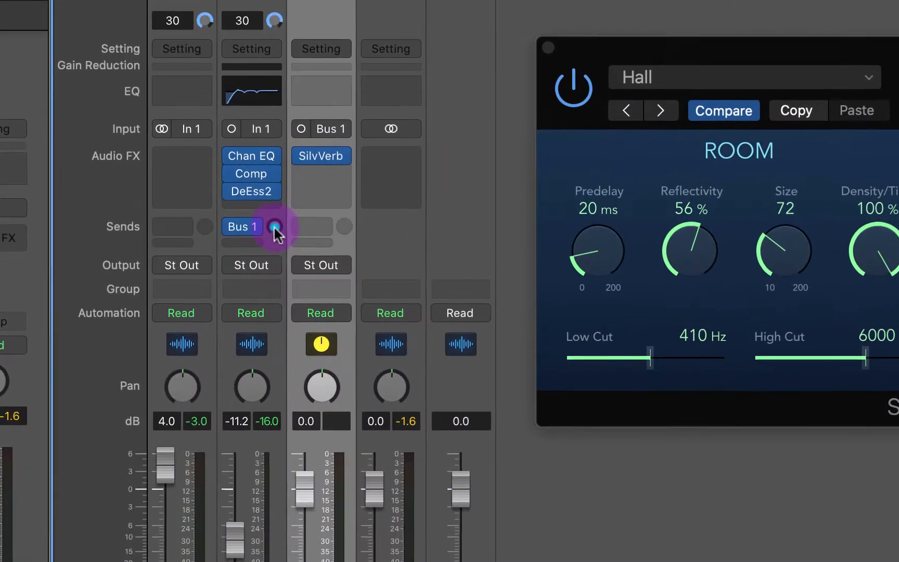
Raise the Ld Vocal channel's Bus 1 send level by ear while playing the cycled section.
{"action": "left_click_drag", "start_coordinate": [225, 347], "coordinate": [225, 326]}
{"action": "left_click_drag", "start_coordinate": [275, 184], "coordinate": [251, 131]}
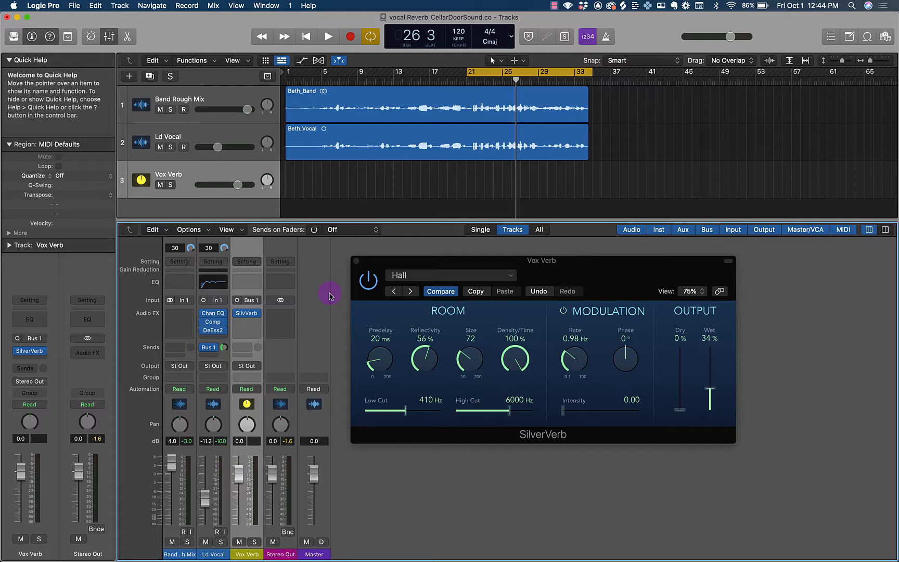
{"action": "key", "text": "space"}
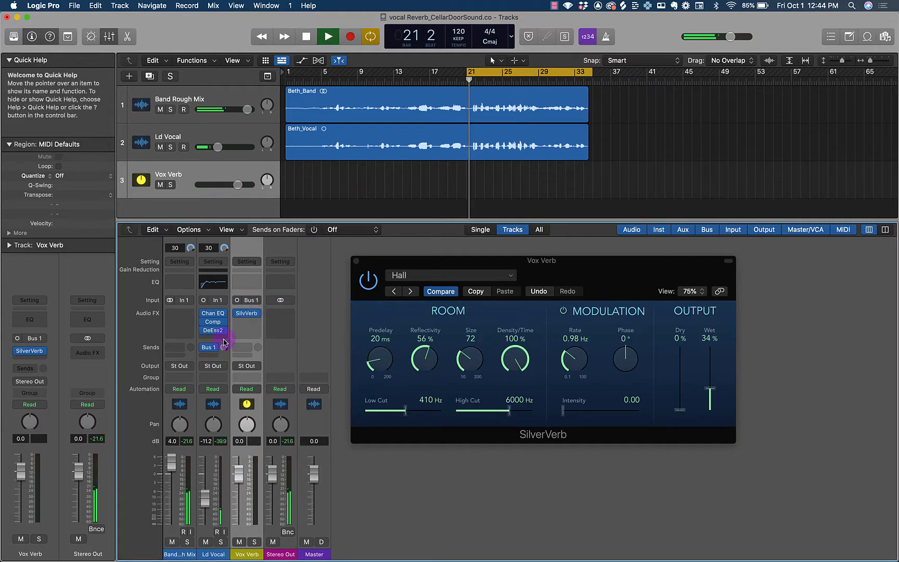
{"action": "mouse_move", "coordinate": [224, 347]}
{"action": "left_mouse_down"}
{"action": "mouse_move", "coordinate": [224, 323]}
{"action": "mouse_move", "coordinate": [224, 346]}
{"action": "left_mouse_up"}
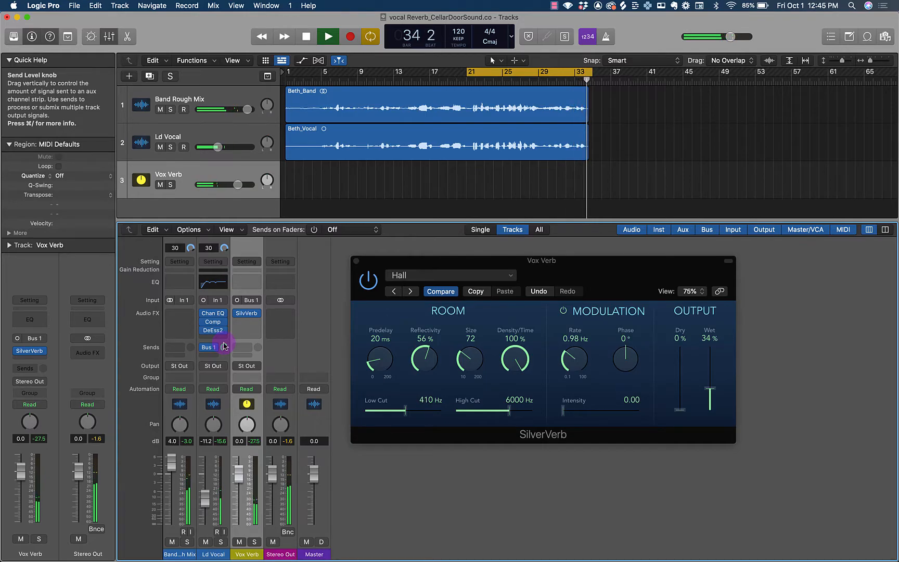
{"action": "key", "text": "space"}
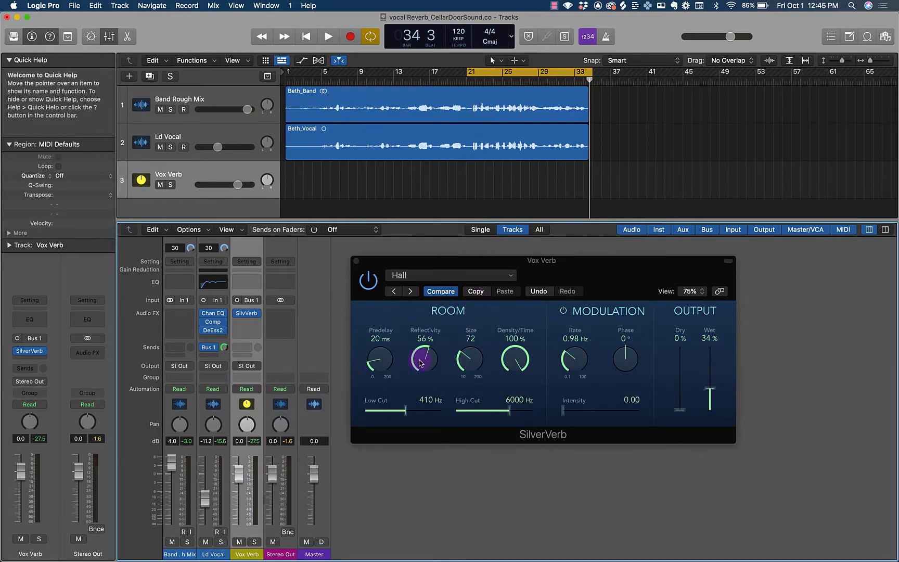
Listen to the reverb with the Ld Vocal soloed and with the full mix, leaving the solo off.
{"action": "left_click", "coordinate": [221, 541]}
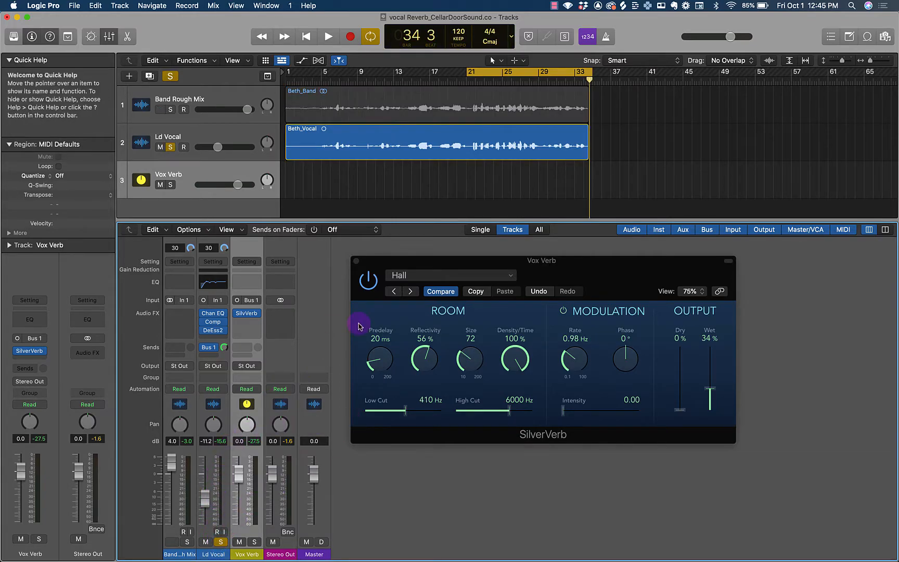
{"action": "key", "text": "space"}
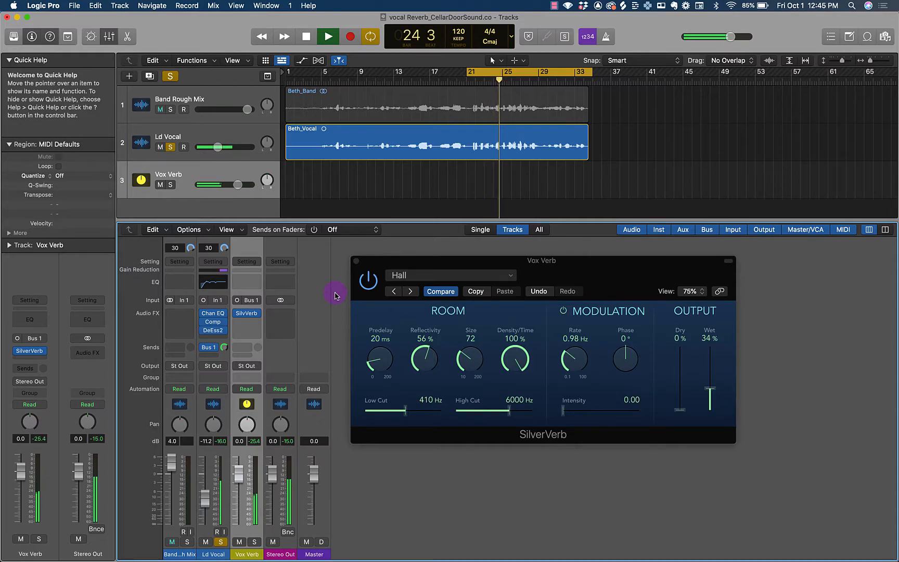
{"action": "key", "text": "space"}
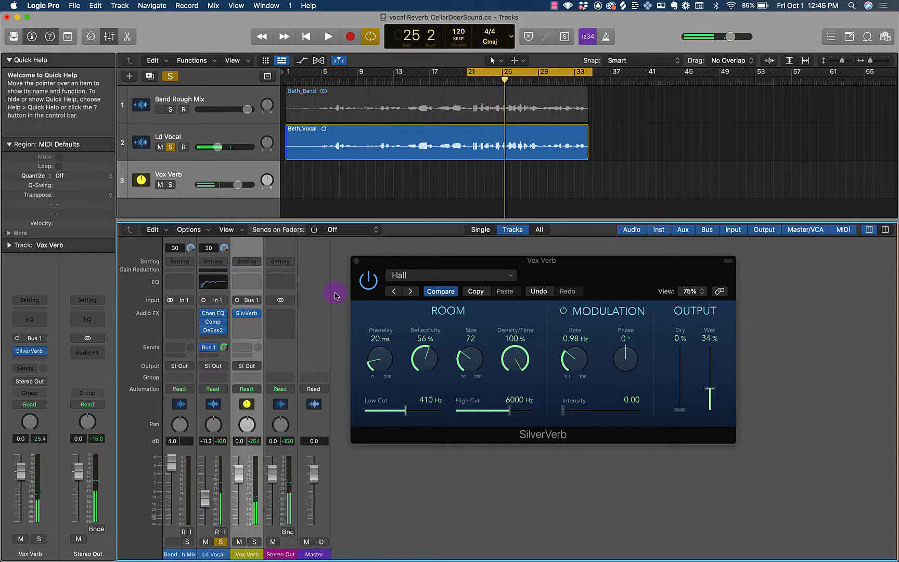
{"action": "left_click", "coordinate": [170, 148]}
{"action": "key", "text": "space"}
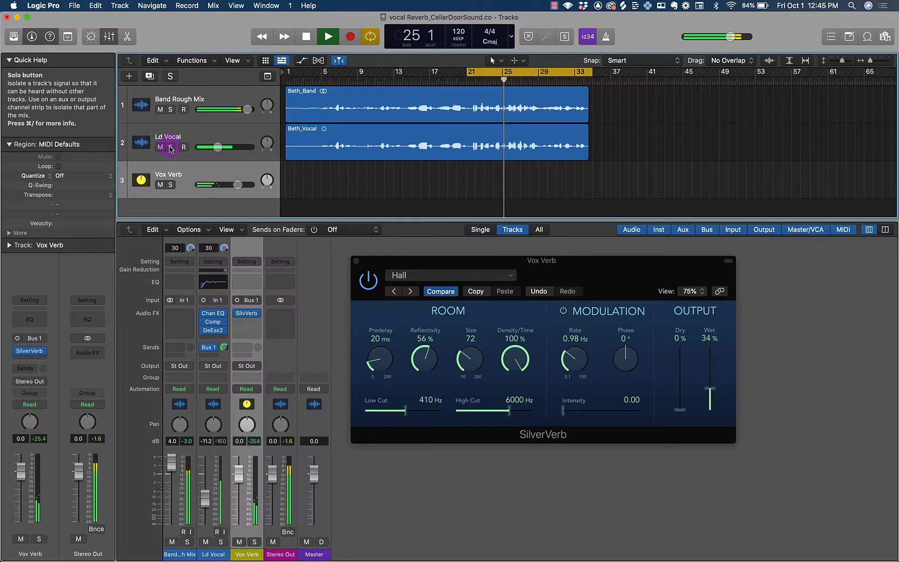
{"action": "key", "text": "space"}
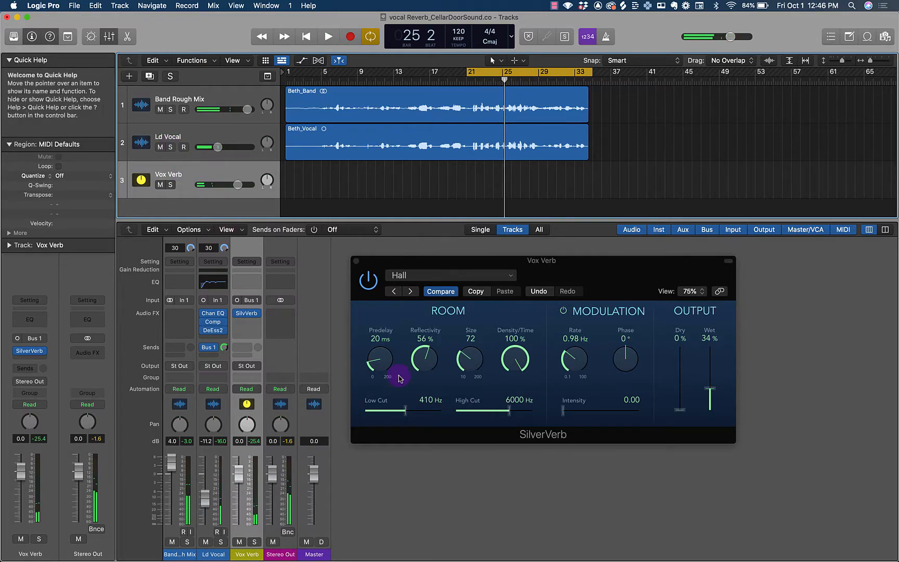
Raise SilverVerb's Predelay to 102 ms while auditioning the vocal, stopping playback with no track soloed.
{"action": "left_click", "coordinate": [170, 147]}
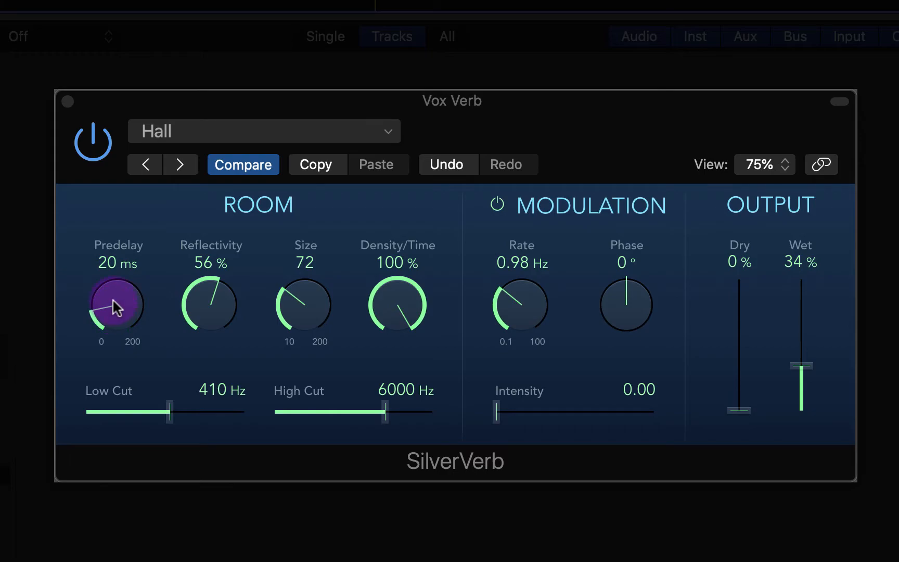
{"action": "left_click_drag", "start_coordinate": [113, 302], "coordinate": [75, 172]}
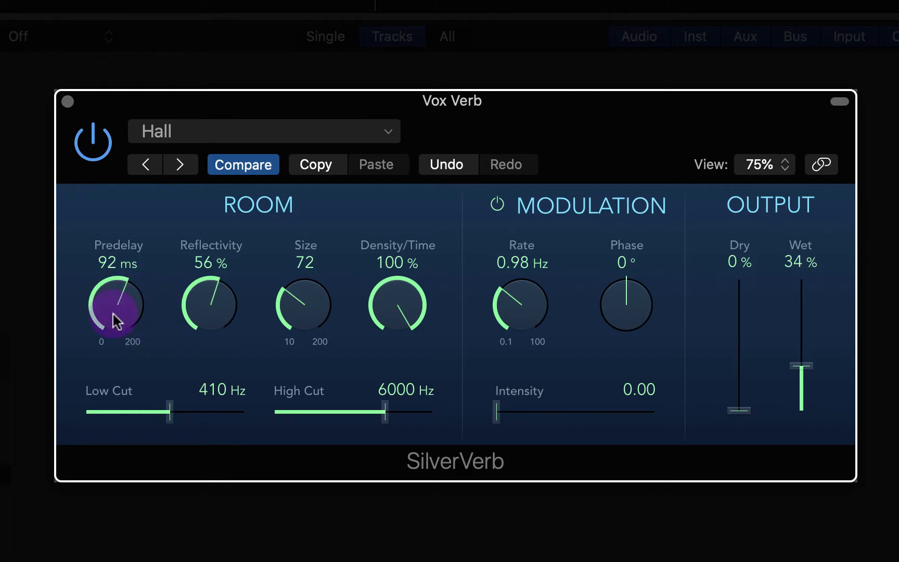
{"action": "key", "text": "space"}
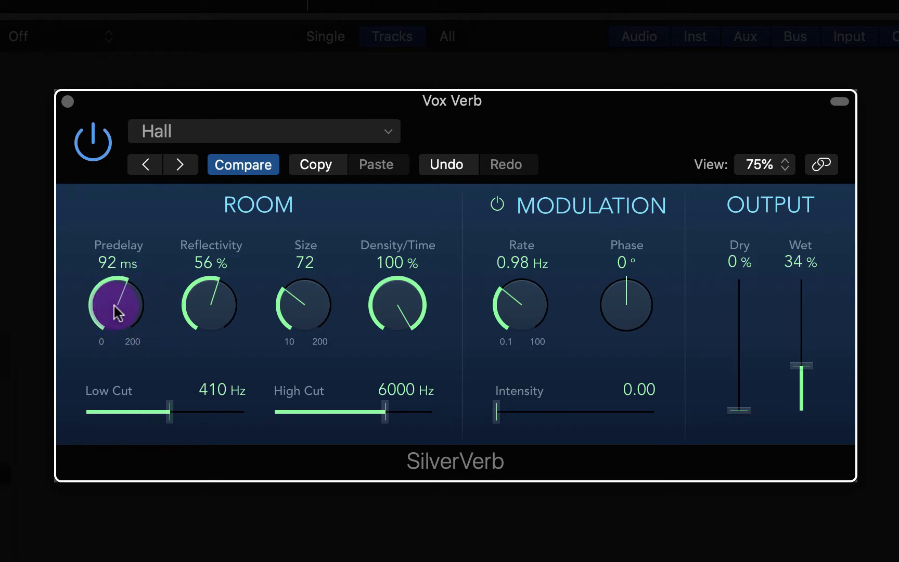
{"action": "left_click_drag", "start_coordinate": [114, 304], "coordinate": [114, 300]}
{"action": "left_click", "coordinate": [114, 300]}
{"action": "left_click_drag", "start_coordinate": [114, 301], "coordinate": [114, 295]}
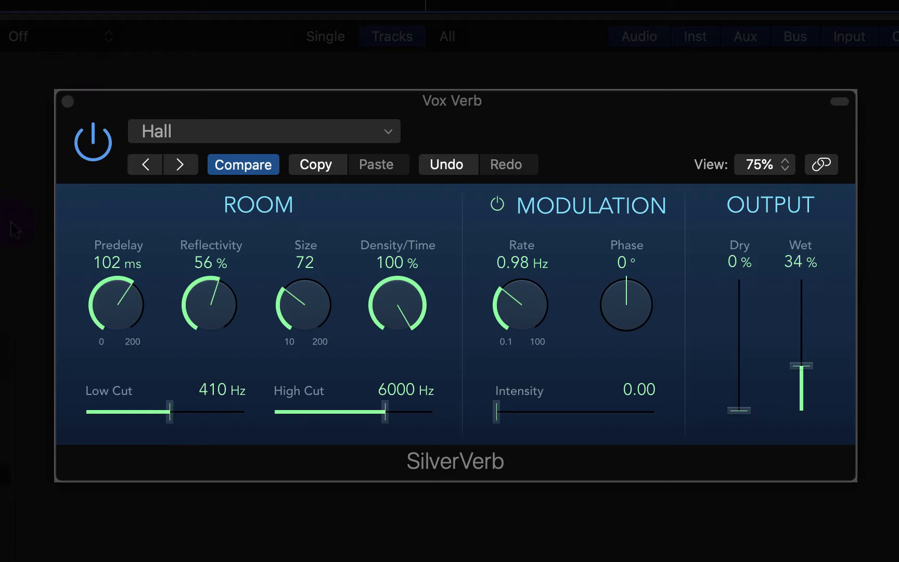
{"action": "left_click", "coordinate": [115, 299]}
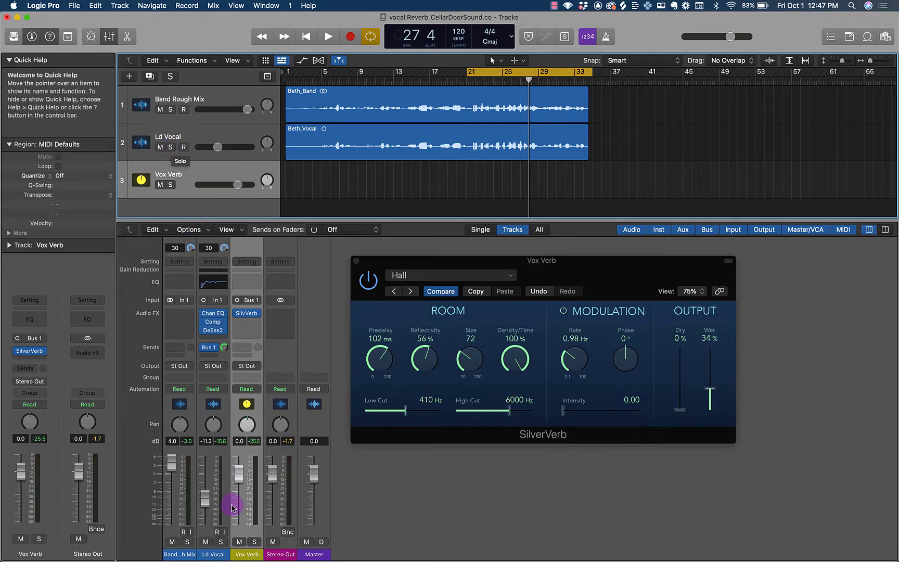
Raise the Vox Verb channel's fader to 6.0 dB and listen briefly to the mix.
{"action": "left_click_drag", "start_coordinate": [236, 482], "coordinate": [239, 451]}
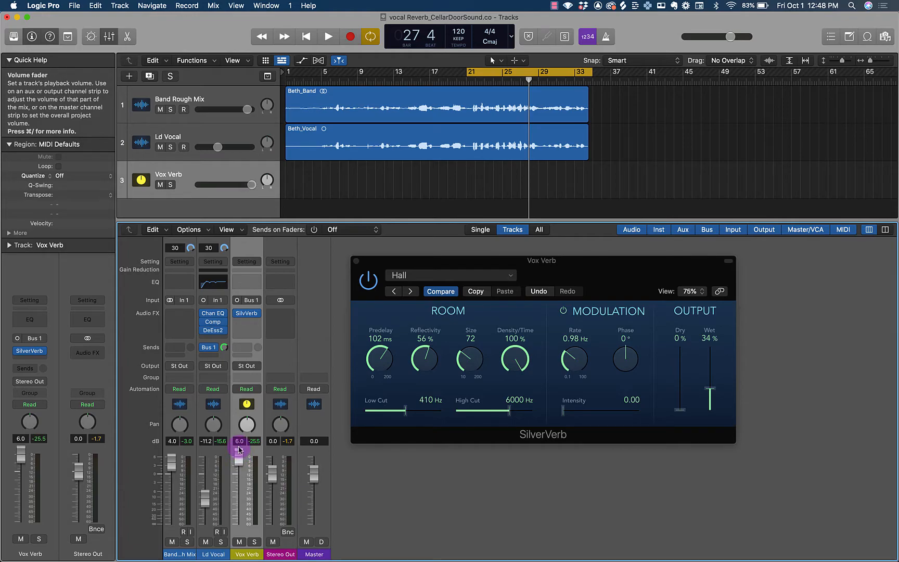
{"action": "key", "text": "space"}
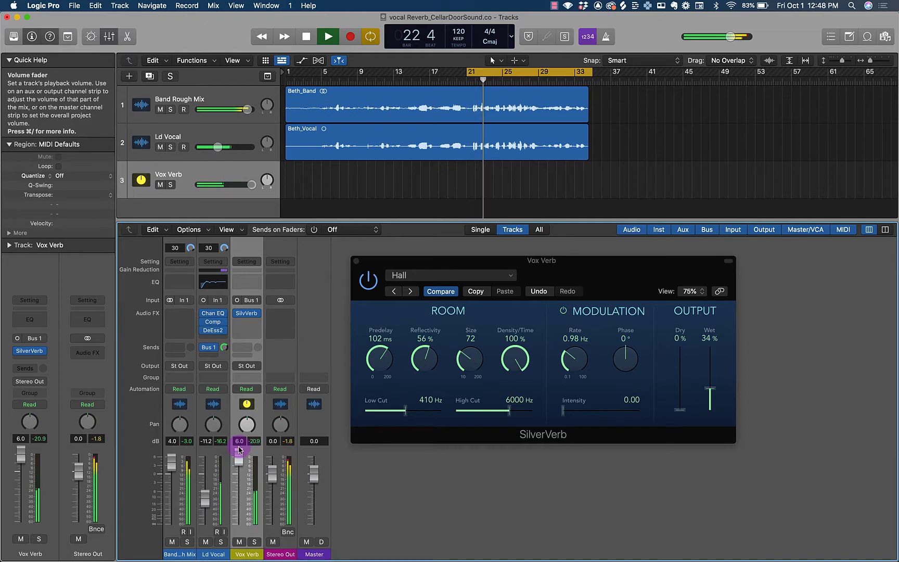
{"action": "key", "text": "space"}
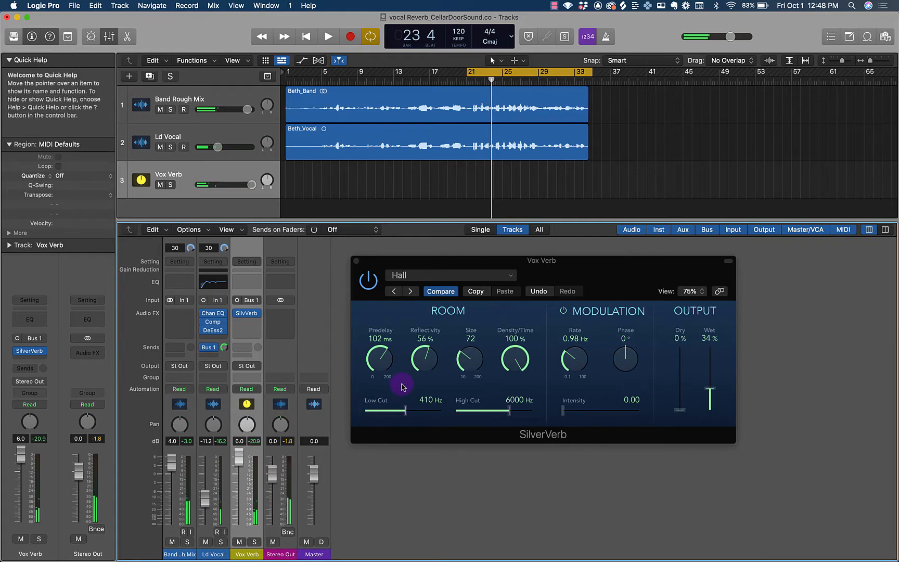
Compare SilverVerb's Predelay at 20 ms and at 102 ms by playing the mix with each, ending on 102 ms.
{"action": "left_click_drag", "start_coordinate": [374, 355], "coordinate": [375, 426]}
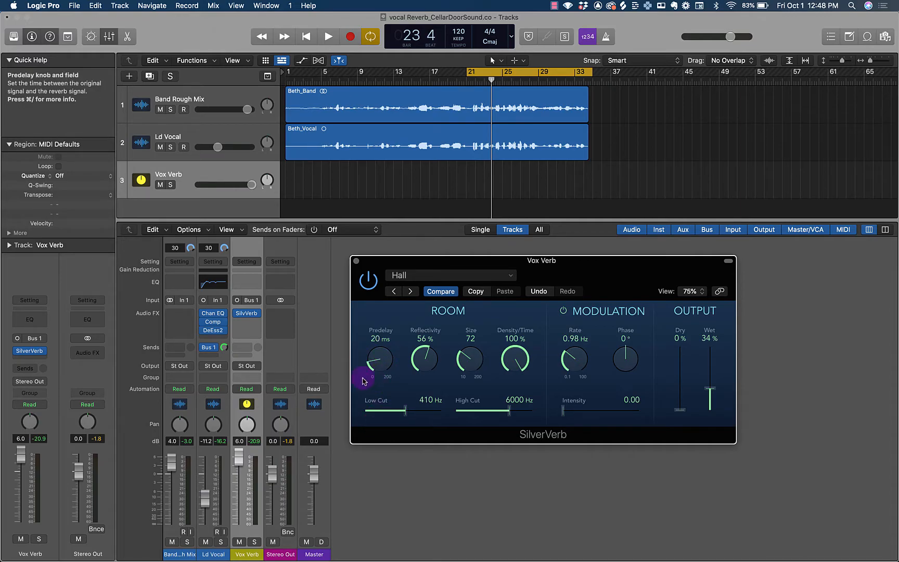
{"action": "key", "text": "space"}
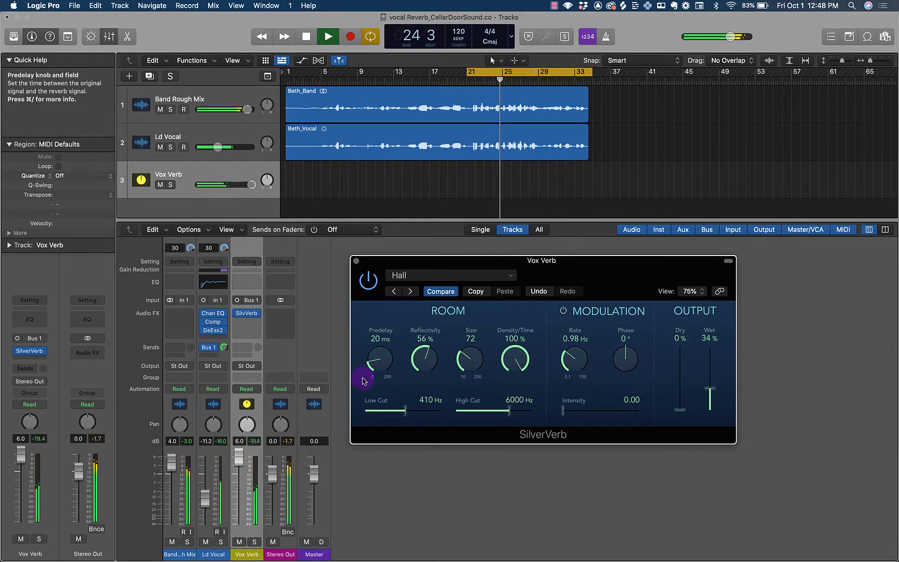
{"action": "key", "text": "space"}
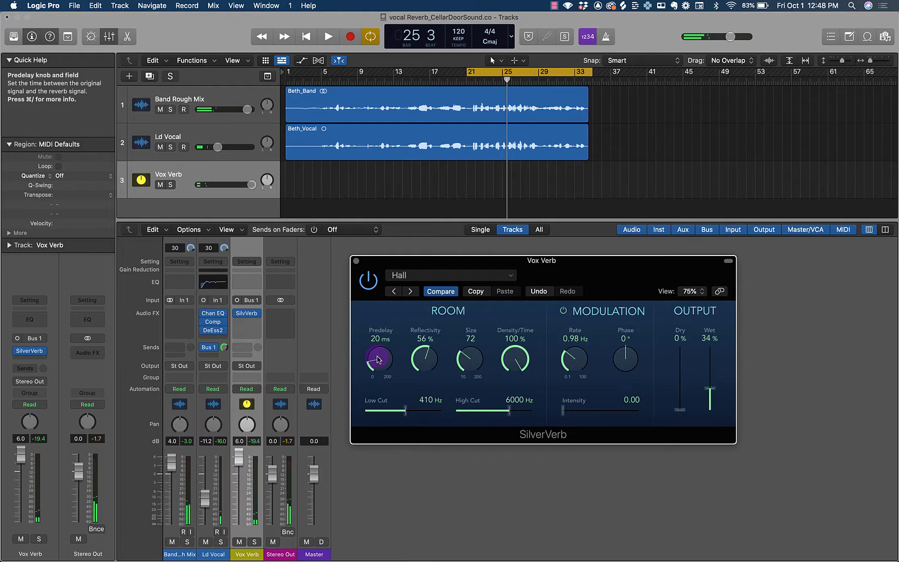
{"action": "left_click_drag", "start_coordinate": [378, 358], "coordinate": [374, 307]}
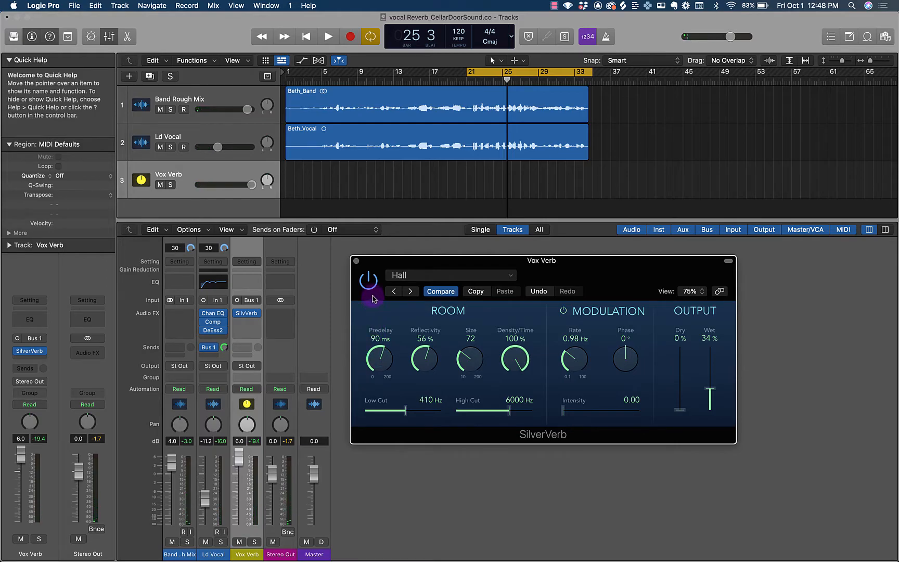
{"action": "key", "text": "space"}
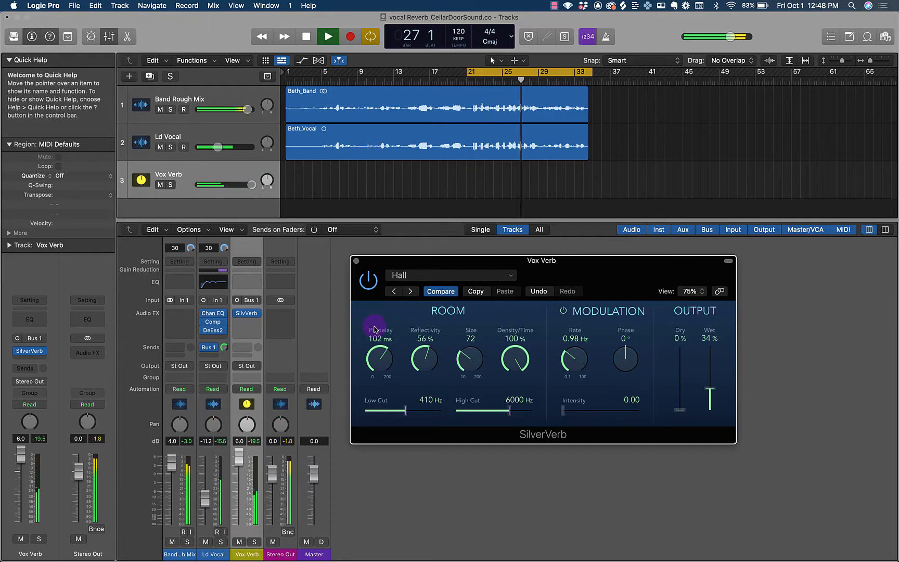
{"action": "key", "text": "space"}
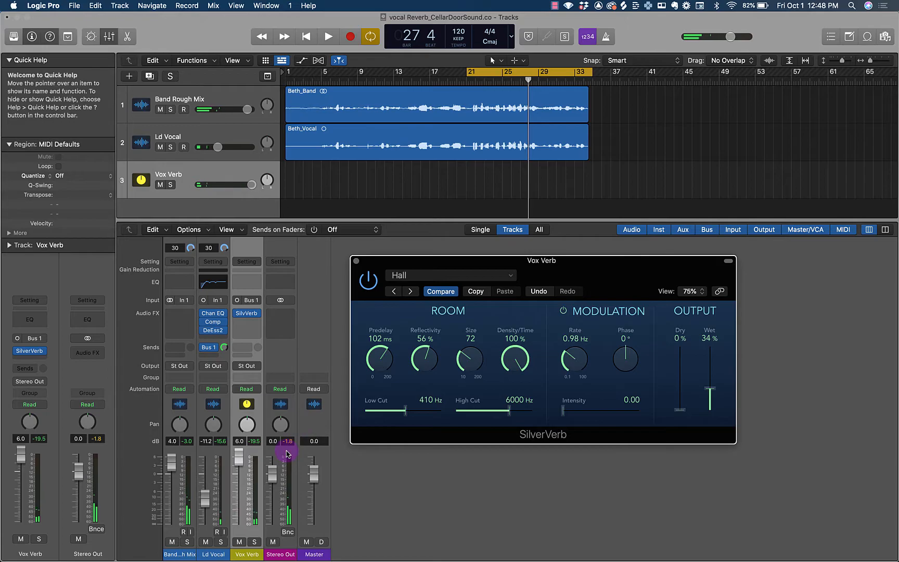
Reset the Vox Verb channel's fader to 0.0 dB.
{"action": "left_click", "coordinate": [236, 458], "text": "alt"}
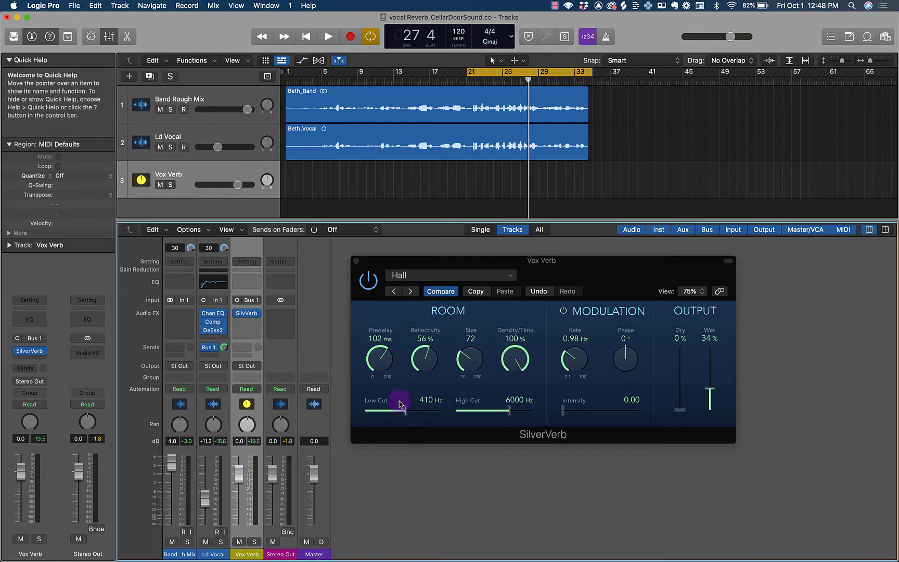
{"action": "left_click", "coordinate": [382, 364]}
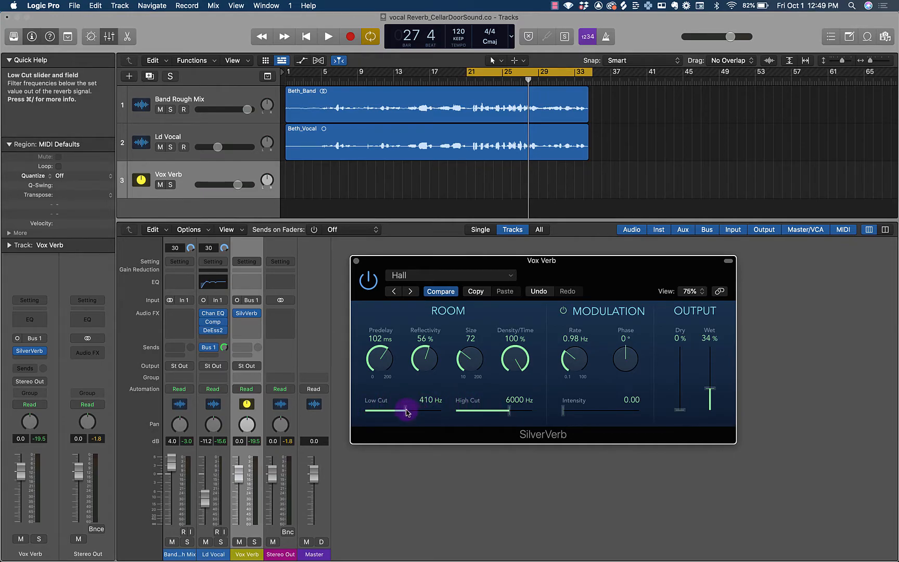
Open up SilverVerb's filters by setting Low Cut to 20 Hz and High Cut to 12000 Hz, and listen to the mix.
{"action": "left_click_drag", "start_coordinate": [407, 412], "coordinate": [348, 412]}
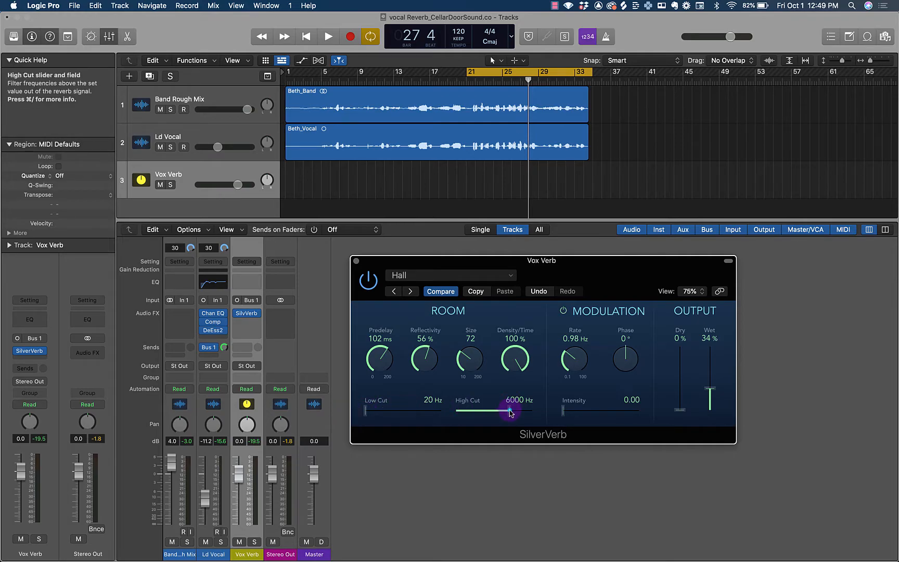
{"action": "mouse_move", "coordinate": [530, 412]}
{"action": "left_mouse_down"}
{"action": "mouse_move", "coordinate": [554, 407]}
{"action": "mouse_move", "coordinate": [534, 410]}
{"action": "left_mouse_up"}
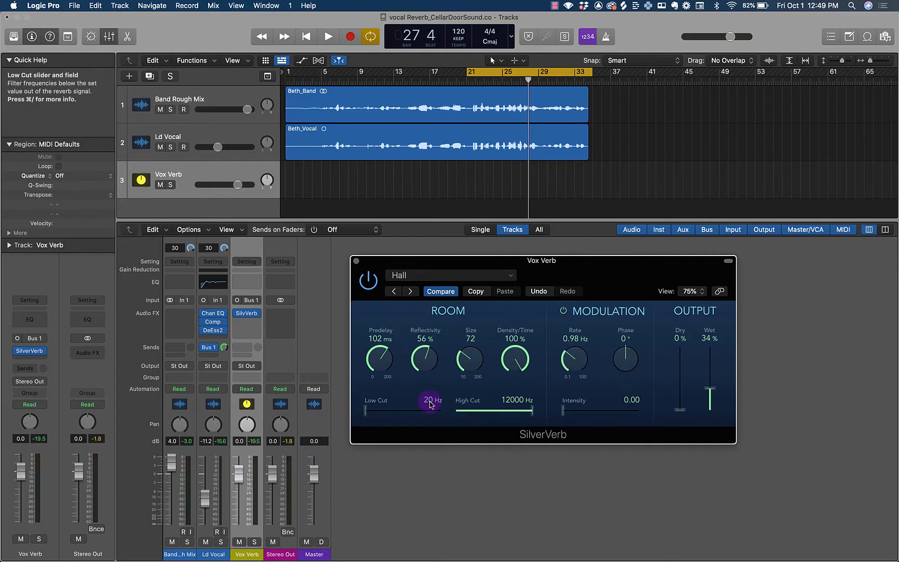
{"action": "left_click_drag", "start_coordinate": [390, 411], "coordinate": [357, 413]}
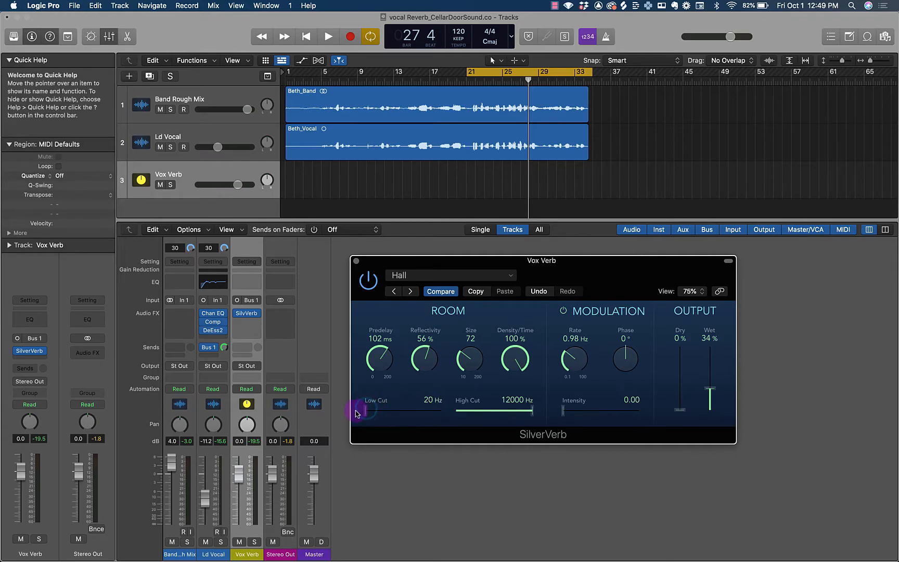
{"action": "left_click_drag", "start_coordinate": [528, 413], "coordinate": [509, 414]}
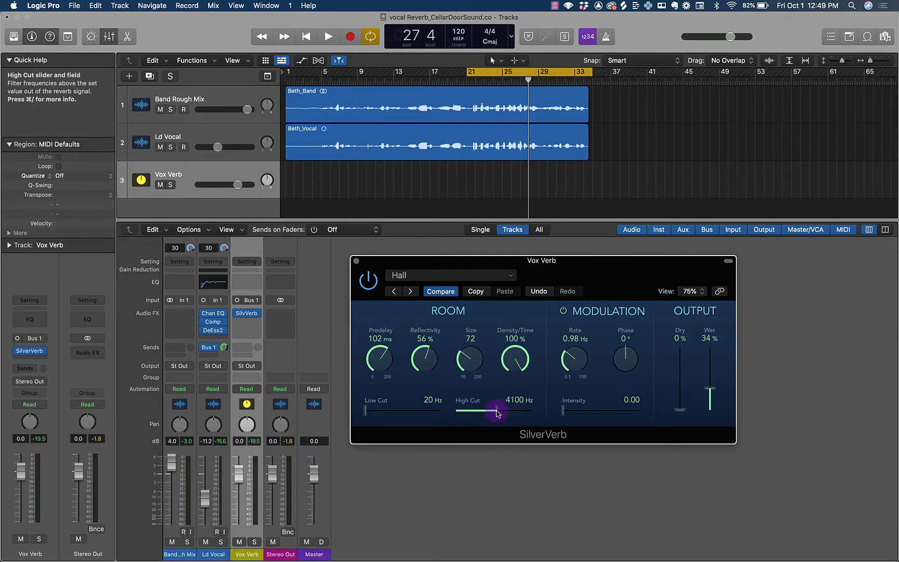
{"action": "left_click_drag", "start_coordinate": [531, 411], "coordinate": [536, 410]}
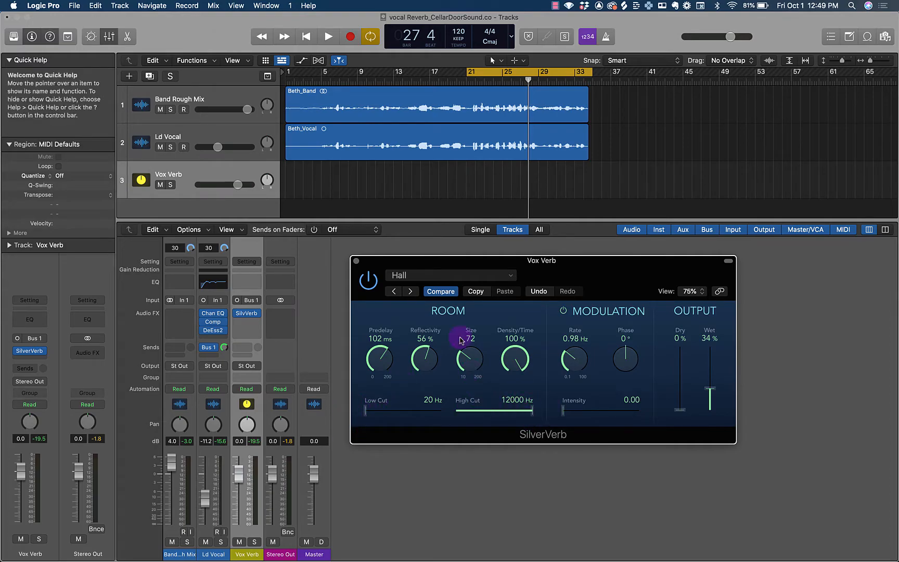
{"action": "key", "text": "space"}
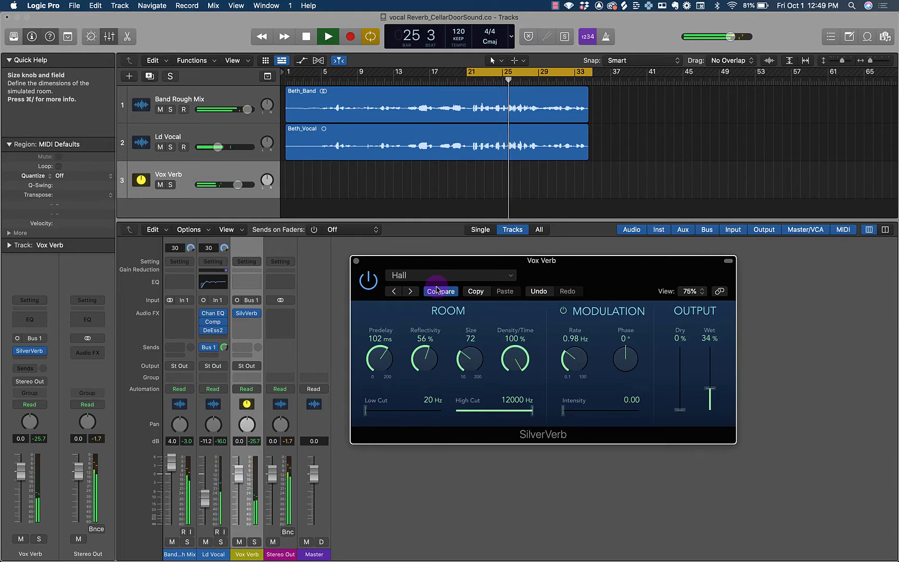
{"action": "key", "text": "space"}
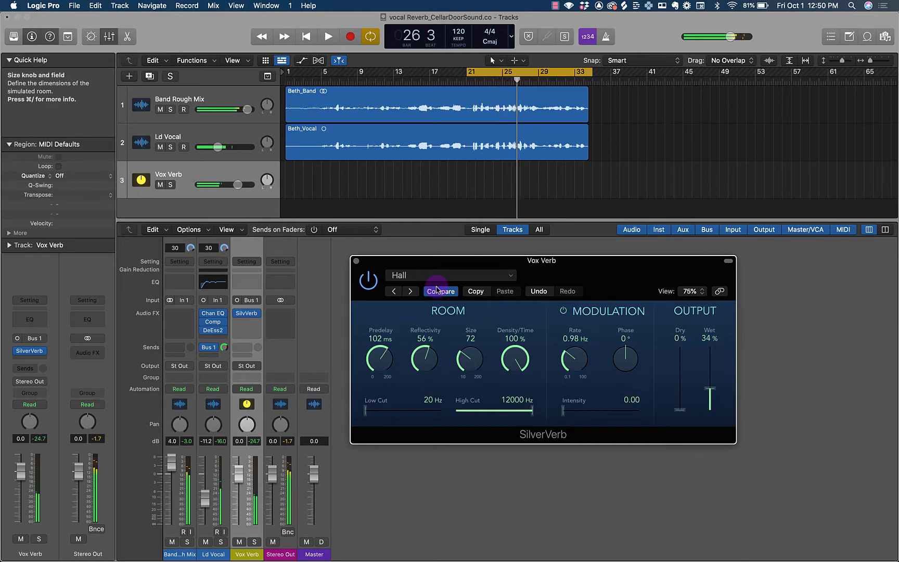
Solo Ld Vocal and raise the Vox Verb channel's fader to 1.4 dB while auditioning the vocal with its reverb.
{"action": "left_click", "coordinate": [171, 147]}
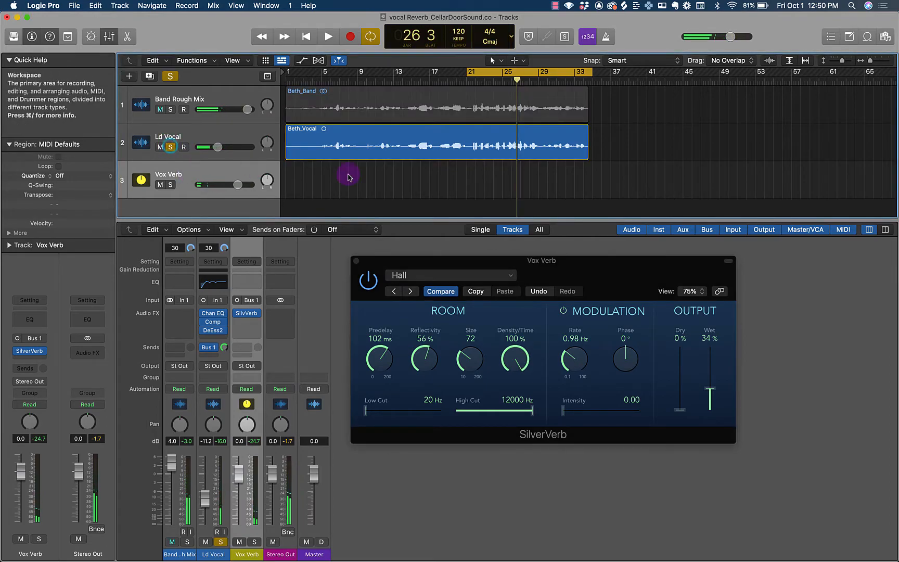
{"action": "key", "text": "space"}
{"action": "left_click_drag", "start_coordinate": [238, 474], "coordinate": [236, 467]}
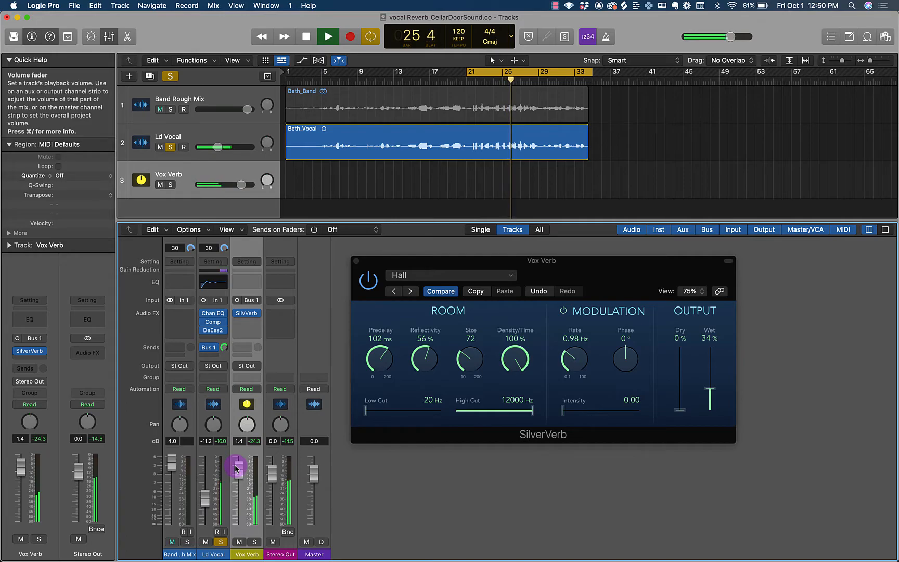
{"action": "key", "text": "space"}
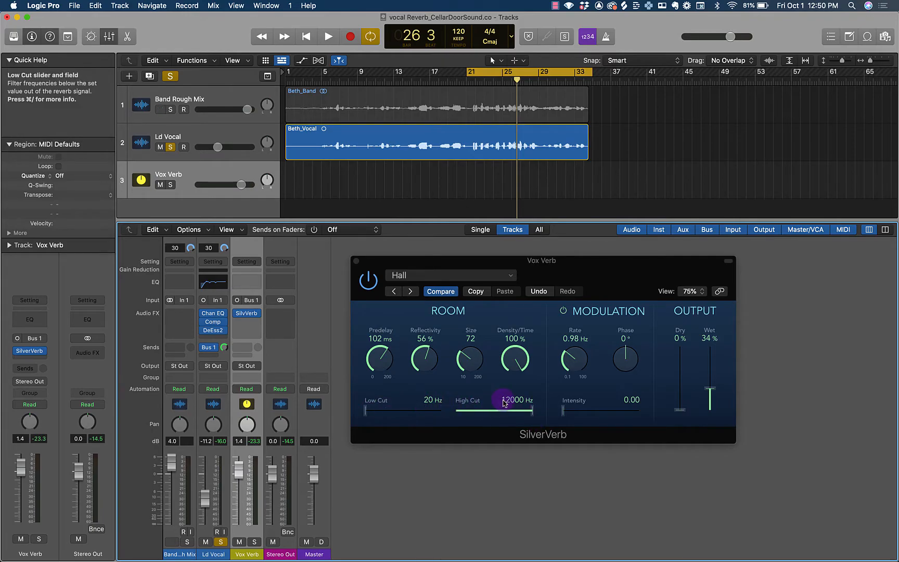
Insert a Channel EQ on the Vox Verb channel and enable its low cut filter at about 199 Hz, auditioning the result.
{"action": "left_click", "coordinate": [29, 320]}
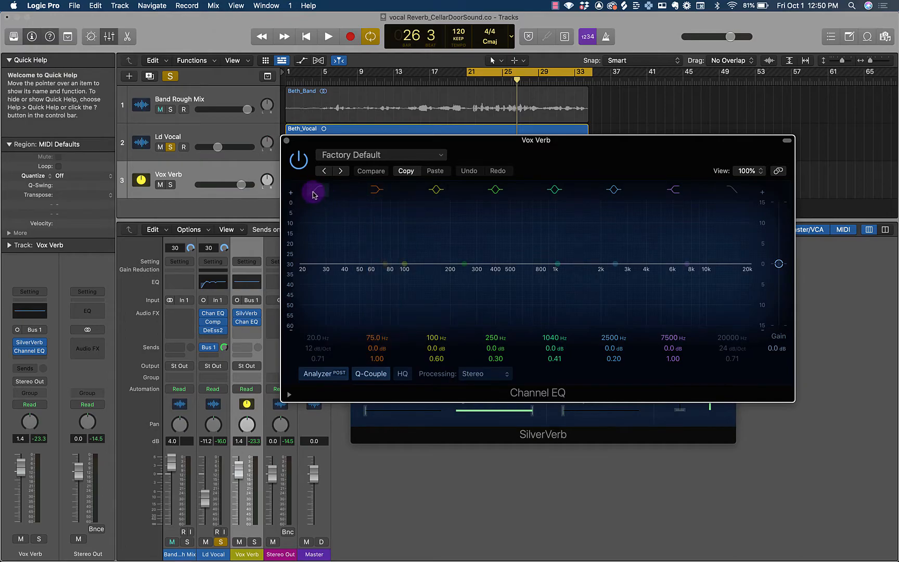
{"action": "left_click_drag", "start_coordinate": [383, 141], "coordinate": [397, 92]}
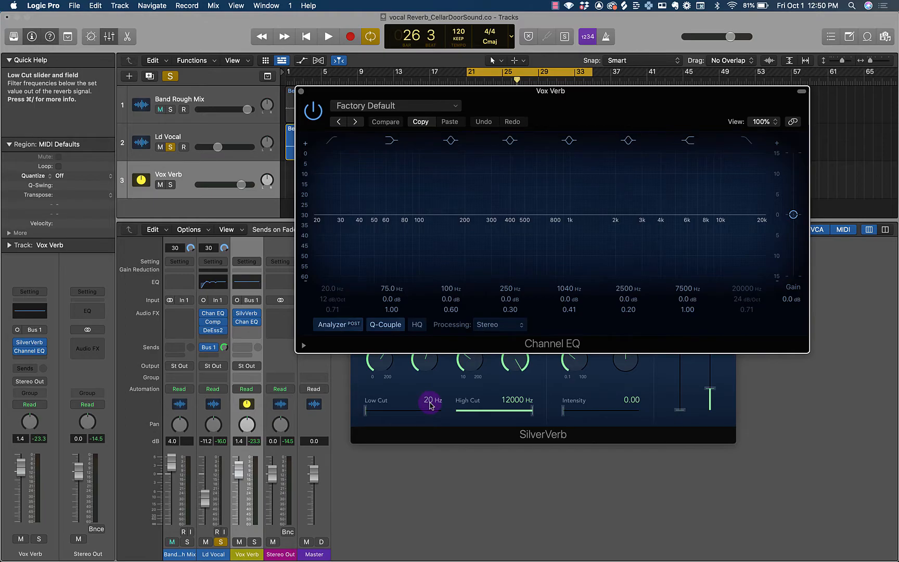
{"action": "left_click", "coordinate": [334, 140]}
{"action": "left_click_drag", "start_coordinate": [315, 227], "coordinate": [461, 228]}
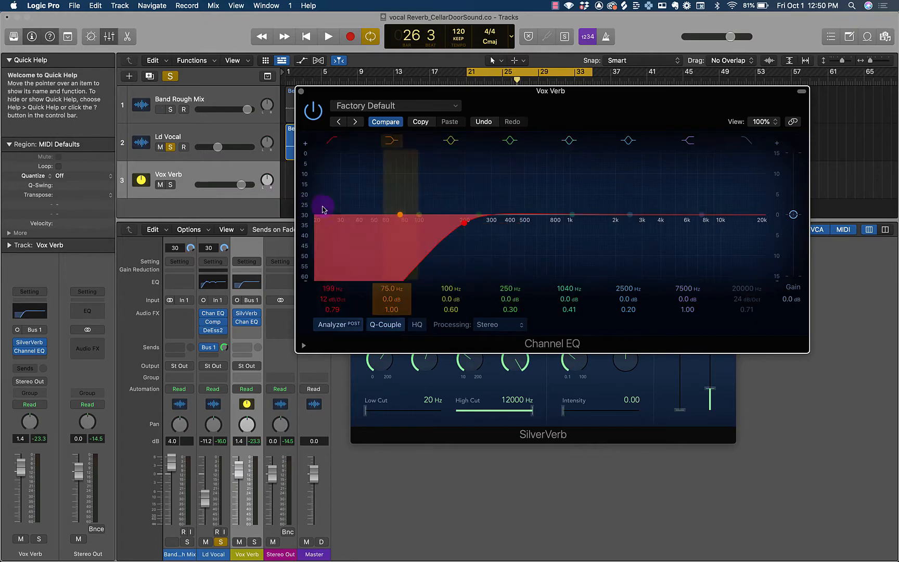
{"action": "key", "text": "space"}
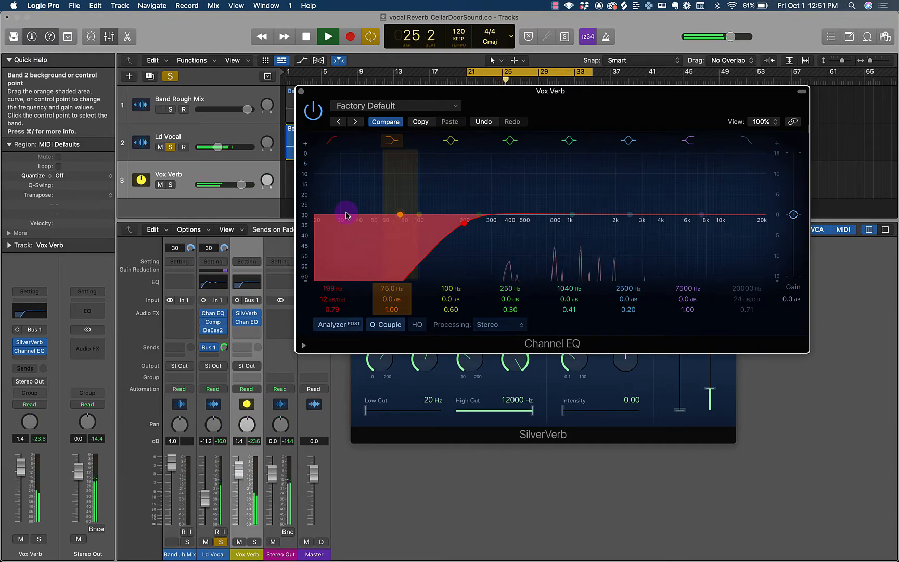
{"action": "key", "text": "space"}
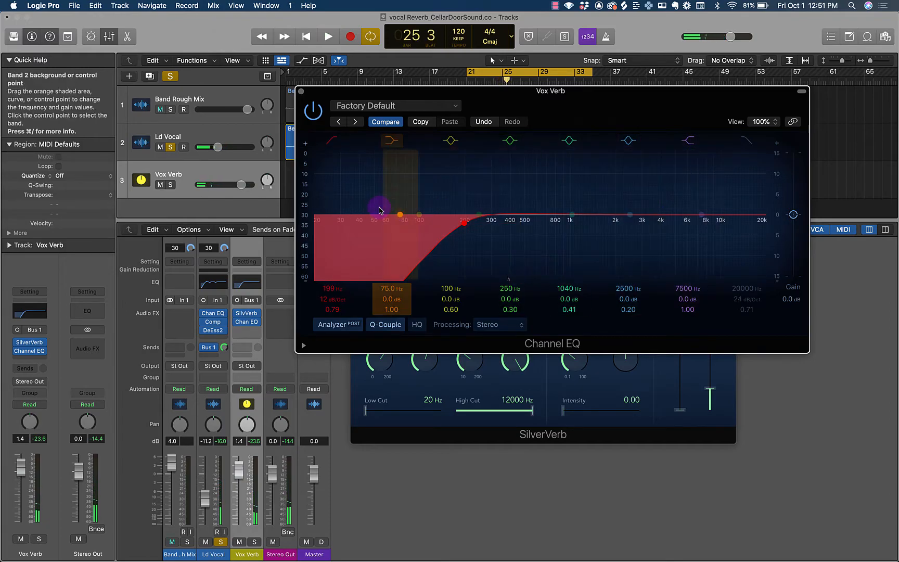
Enable the Channel EQ's high cut filter at about 5050 Hz and audition the soloed vocal with its filtered reverb.
{"action": "left_click", "coordinate": [748, 138]}
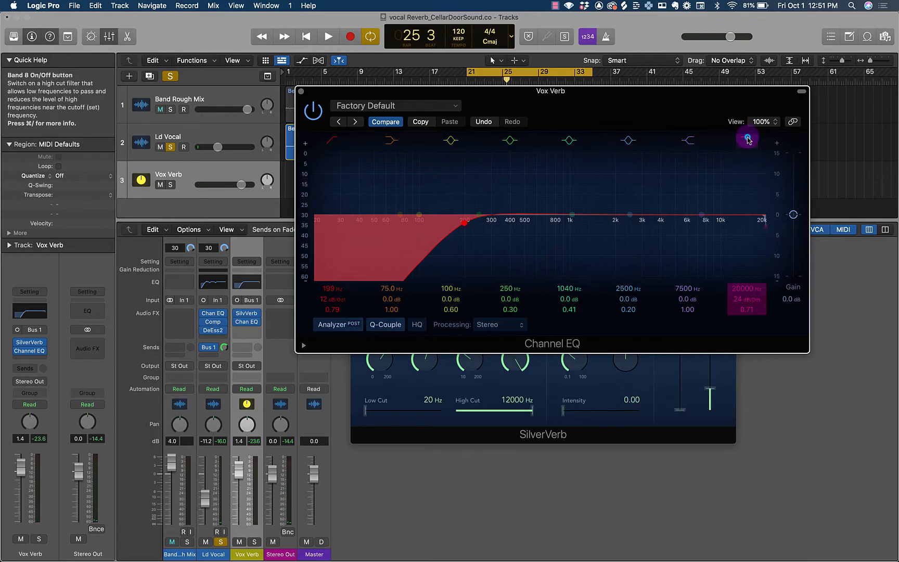
{"action": "left_click_drag", "start_coordinate": [765, 228], "coordinate": [682, 230]}
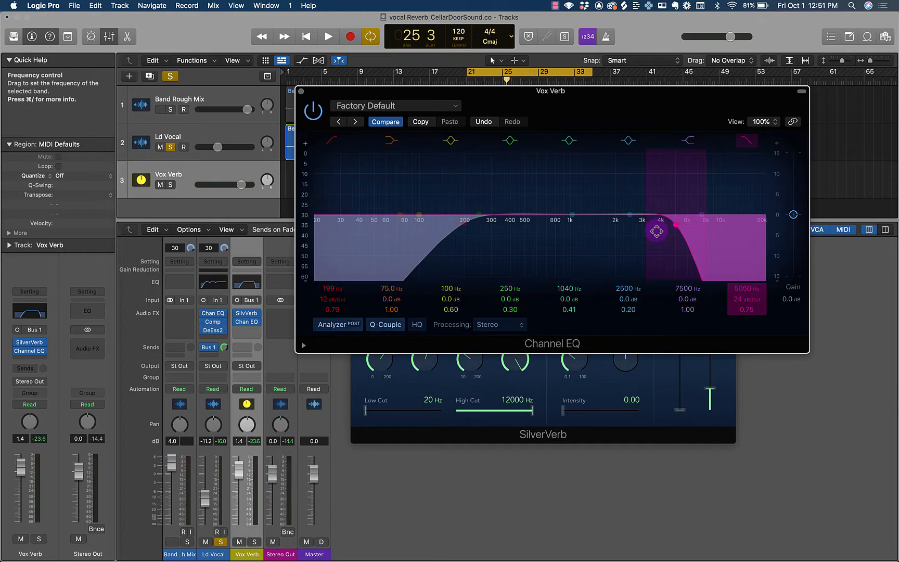
{"action": "key", "text": "space"}
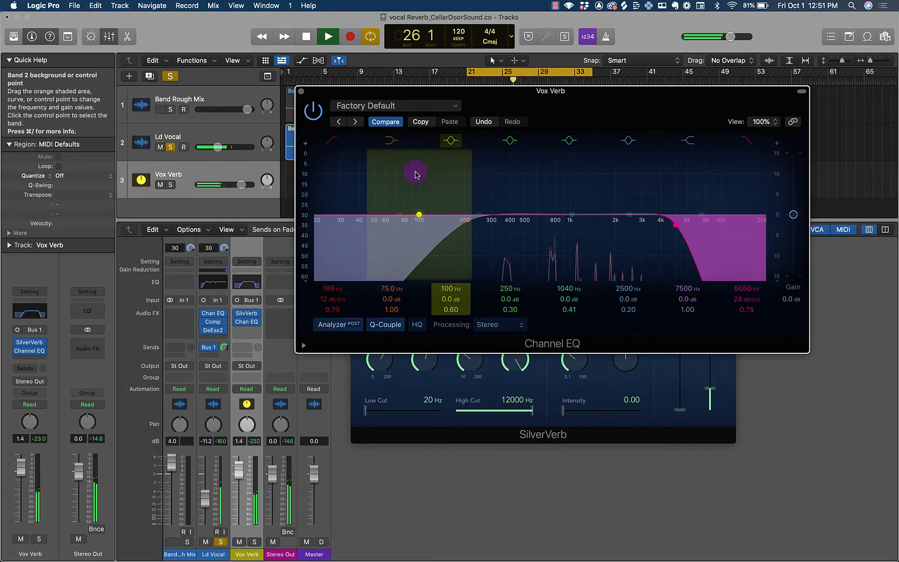
{"action": "key", "text": "space"}
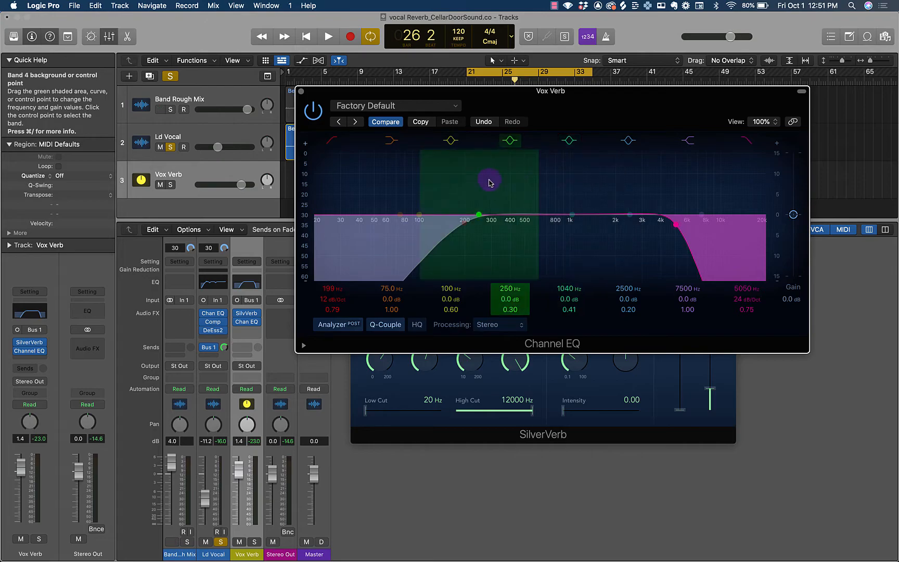
Compare the soloed vocal with the reverb's Channel EQ bypassed and active, ending with it active, and close both plug-in windows.
{"action": "left_click", "coordinate": [313, 110]}
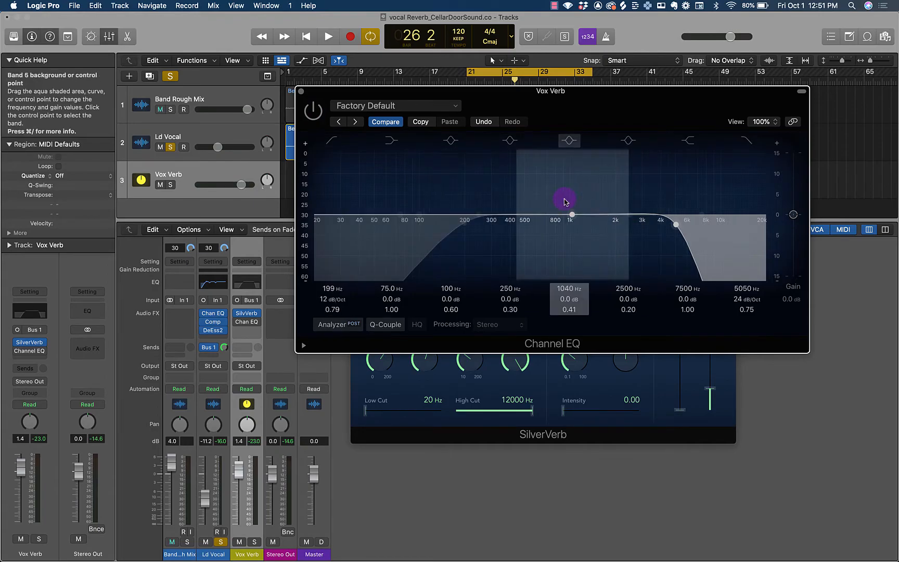
{"action": "key", "text": "space"}
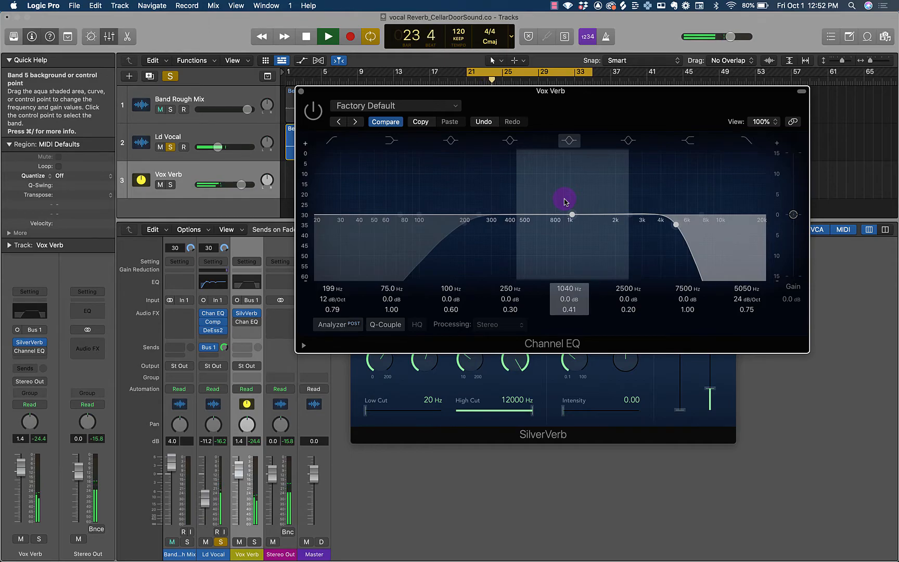
{"action": "key", "text": "space"}
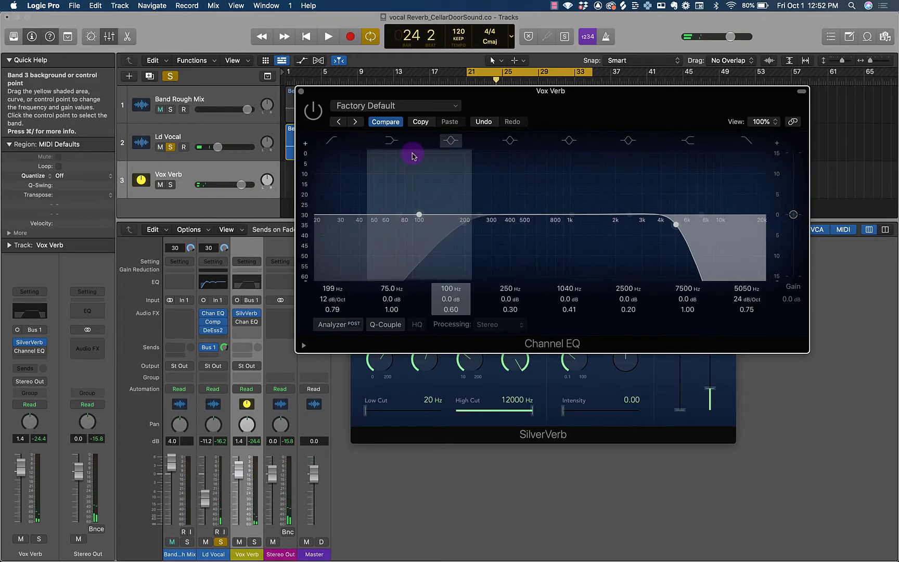
{"action": "left_click", "coordinate": [313, 111]}
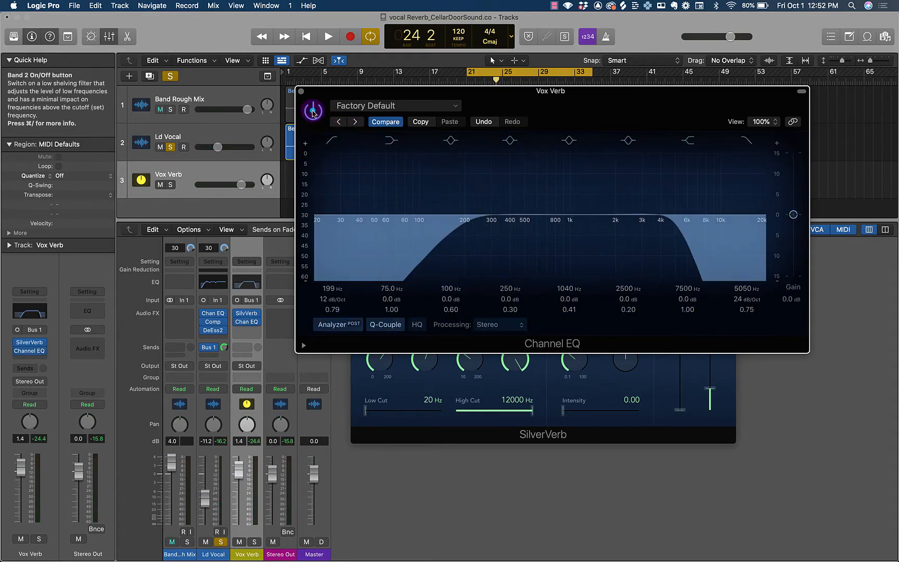
{"action": "key", "text": "space"}
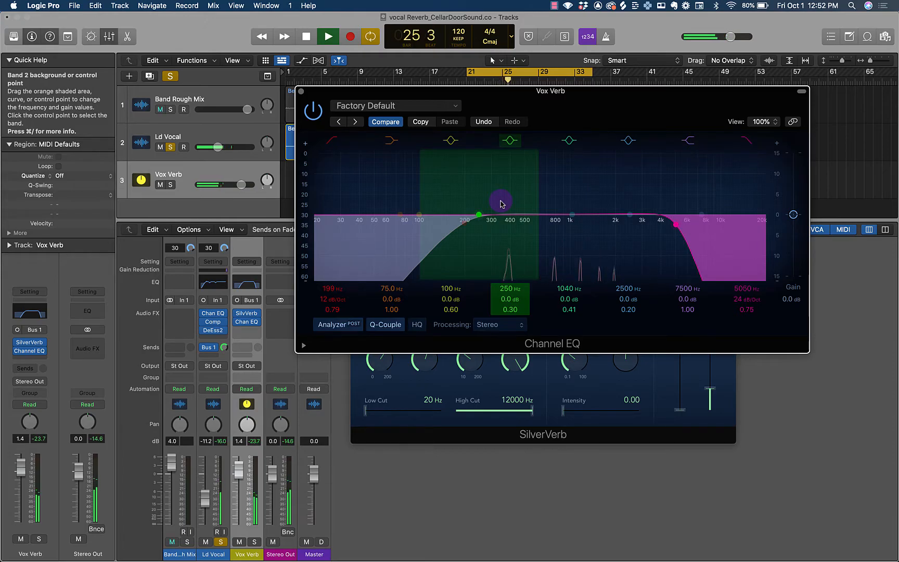
{"action": "key", "text": "space"}
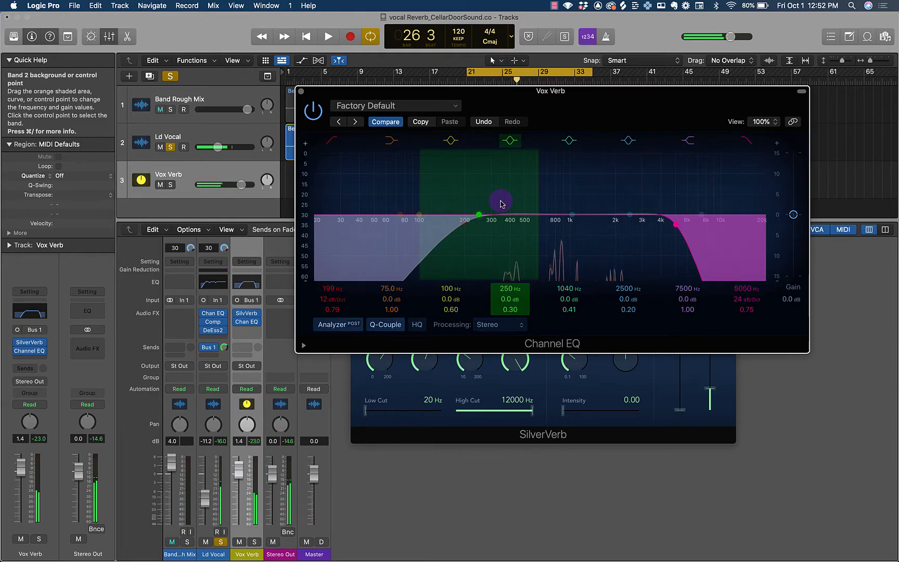
{"action": "left_click", "coordinate": [301, 91]}
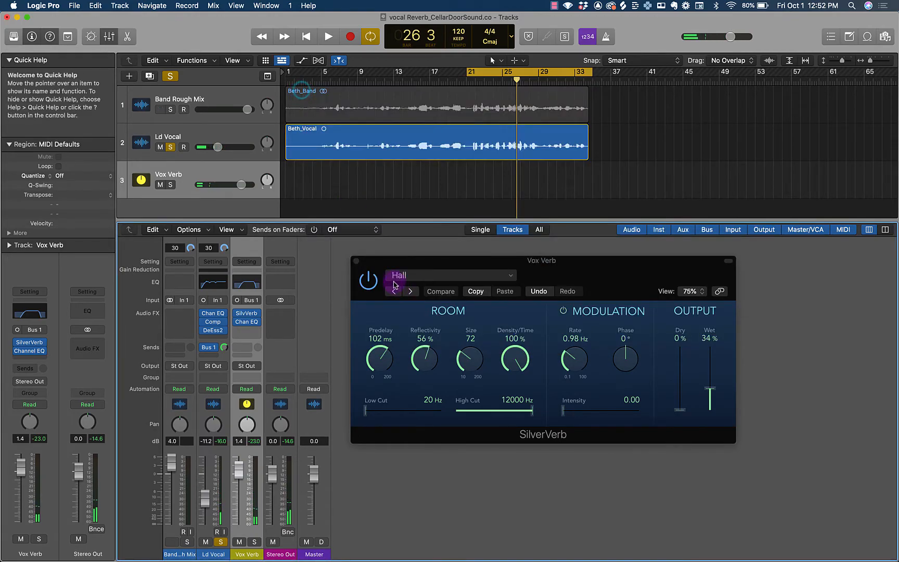
{"action": "left_click", "coordinate": [357, 262]}
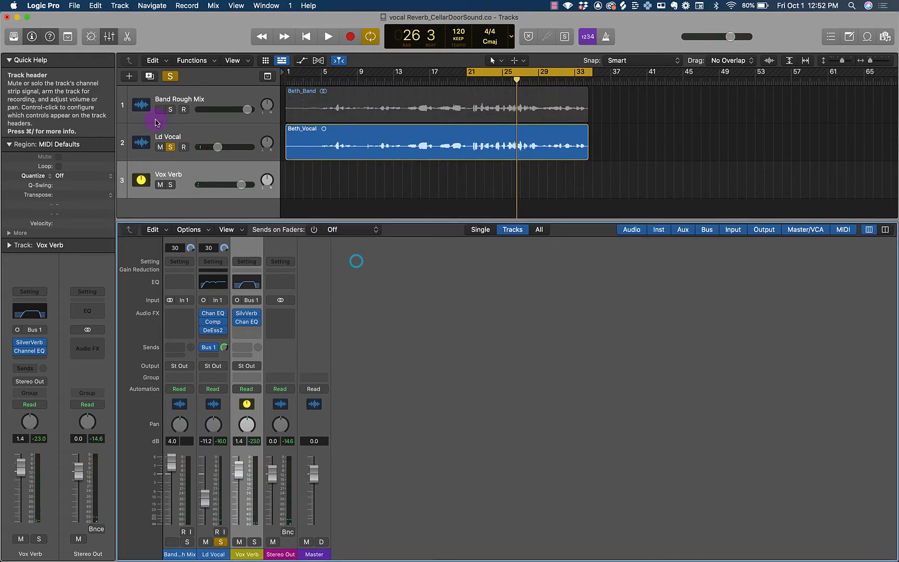
Unsolo Ld Vocal and reset the Vox Verb channel's fader to 0.0 dB to play the full mix.
{"action": "left_click", "coordinate": [171, 146]}
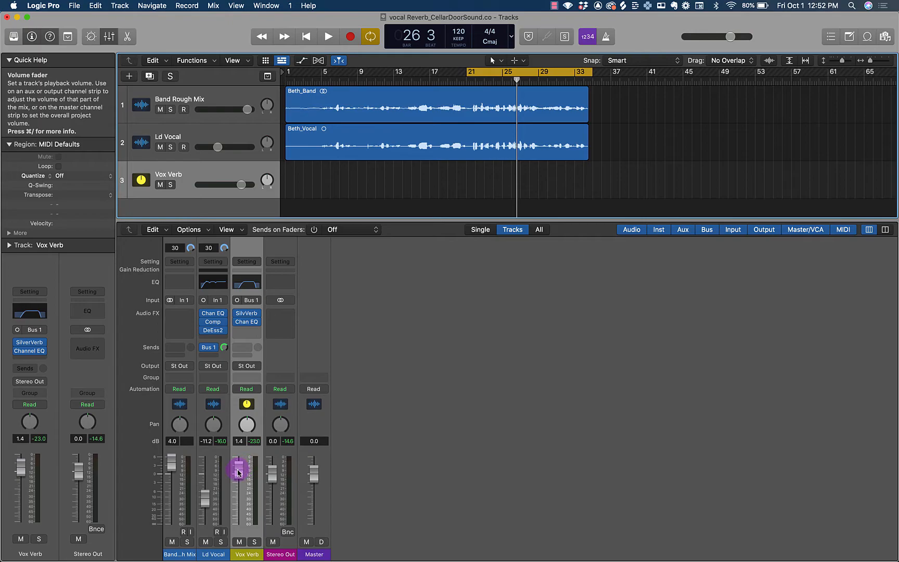
{"action": "left_click", "coordinate": [239, 473], "text": "alt"}
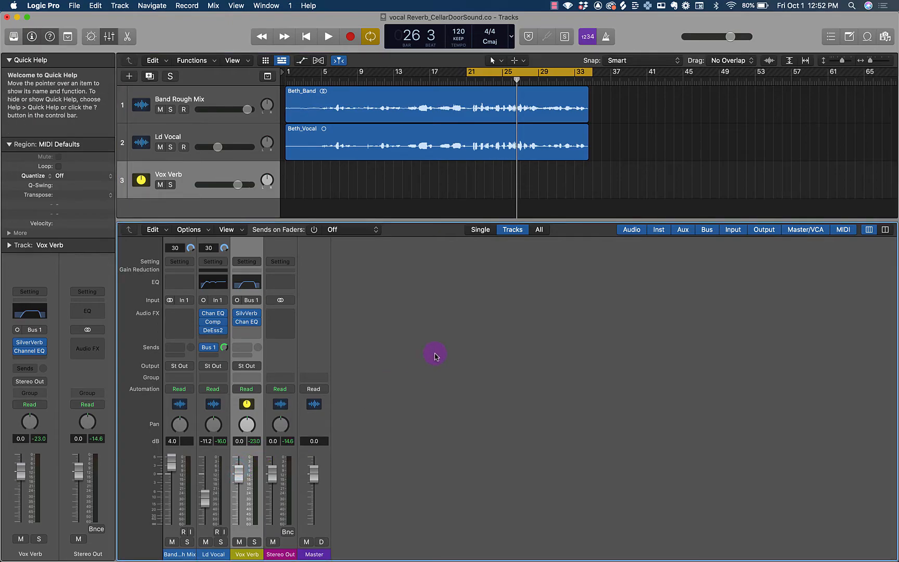
{"action": "key", "text": "space"}
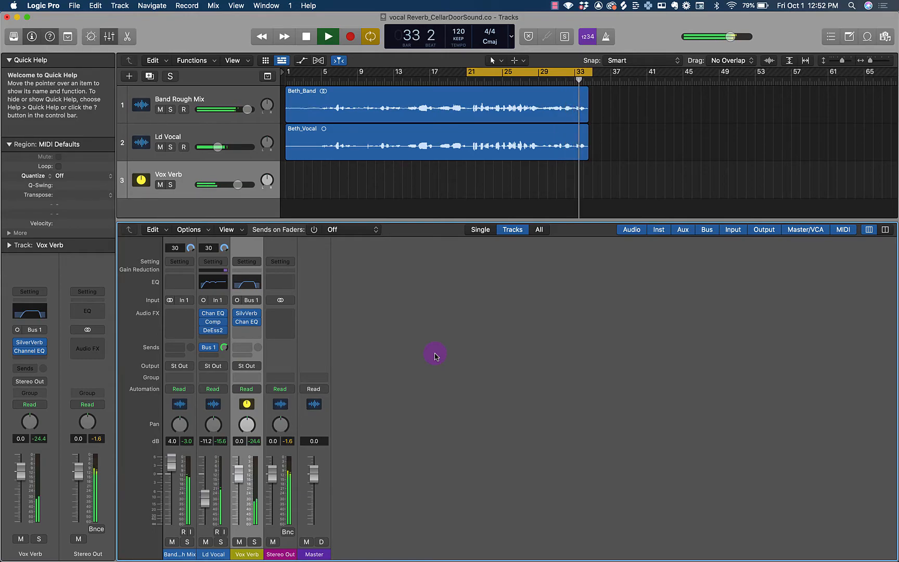
{"action": "key", "text": "space"}
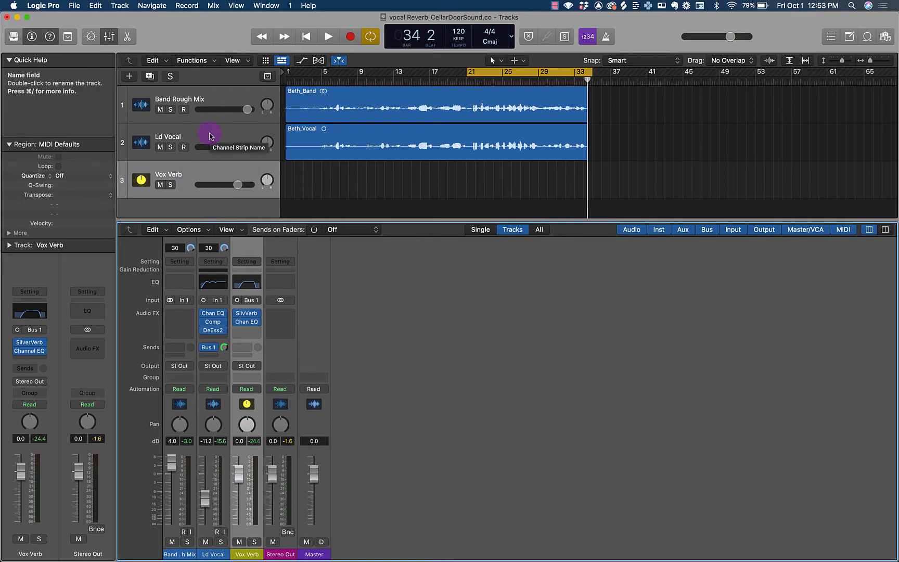
Review the Ld Vocal track's send to Bus 1 → Vox Verb and reopen SilverVerb on the Vox Verb channel.
{"action": "left_click", "coordinate": [209, 134]}
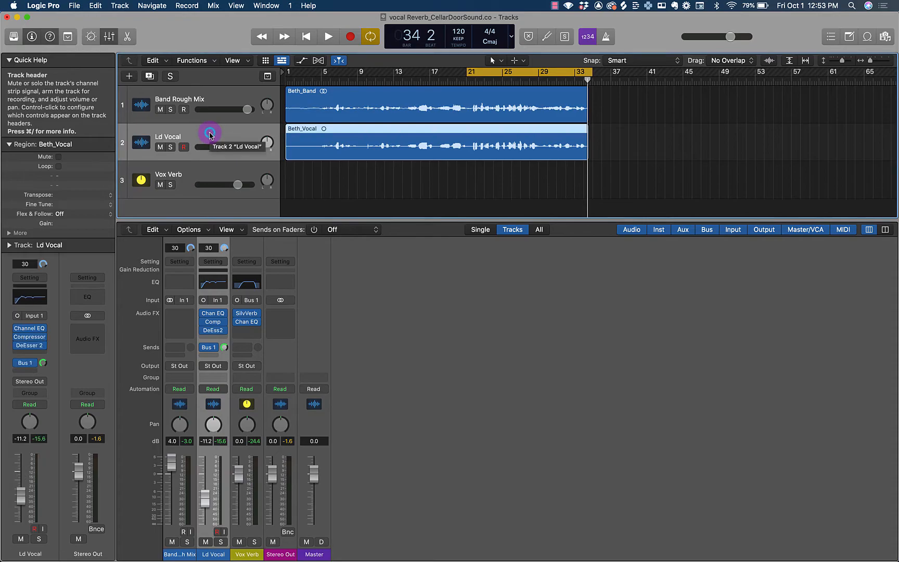
{"action": "left_click", "coordinate": [216, 349]}
{"action": "mouse_move", "coordinate": [240, 426]}
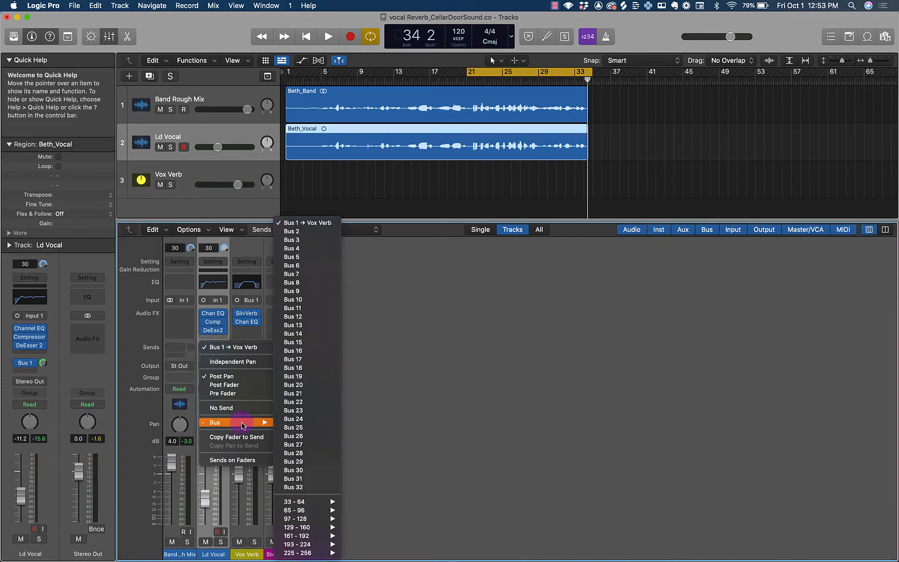
{"action": "left_click", "coordinate": [315, 224]}
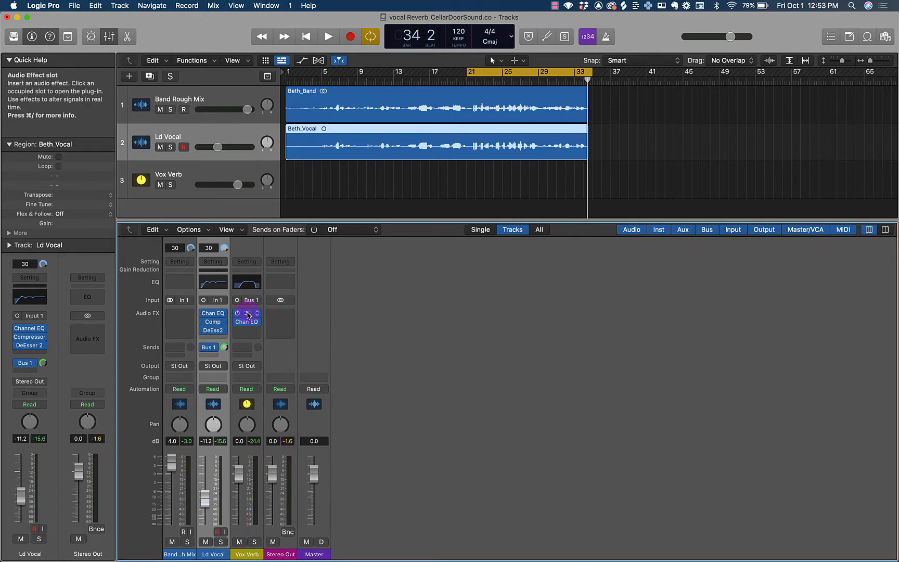
{"action": "left_click", "coordinate": [247, 314]}
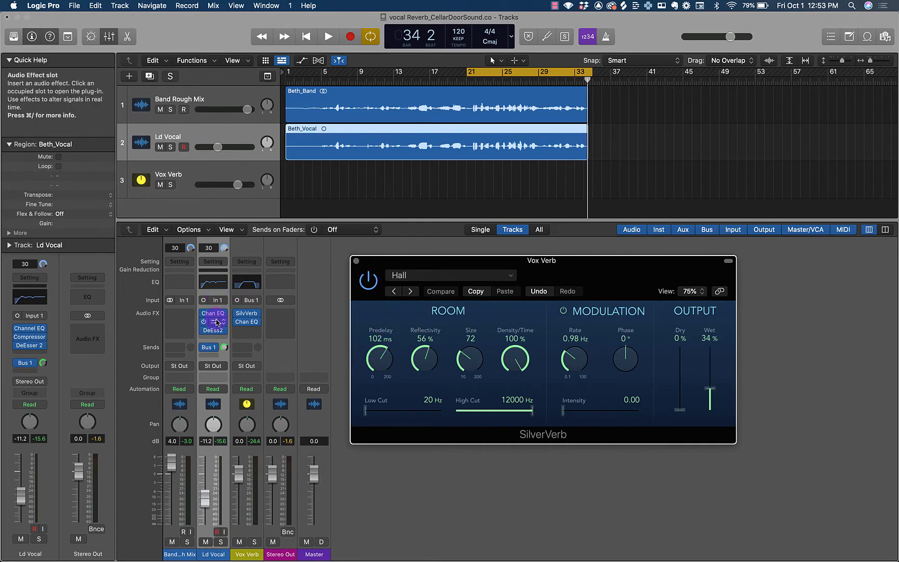
Review the Channel EQ curve on the Vox Verb channel and close the Channel EQ and SilverVerb windows.
{"action": "left_click", "coordinate": [246, 322]}
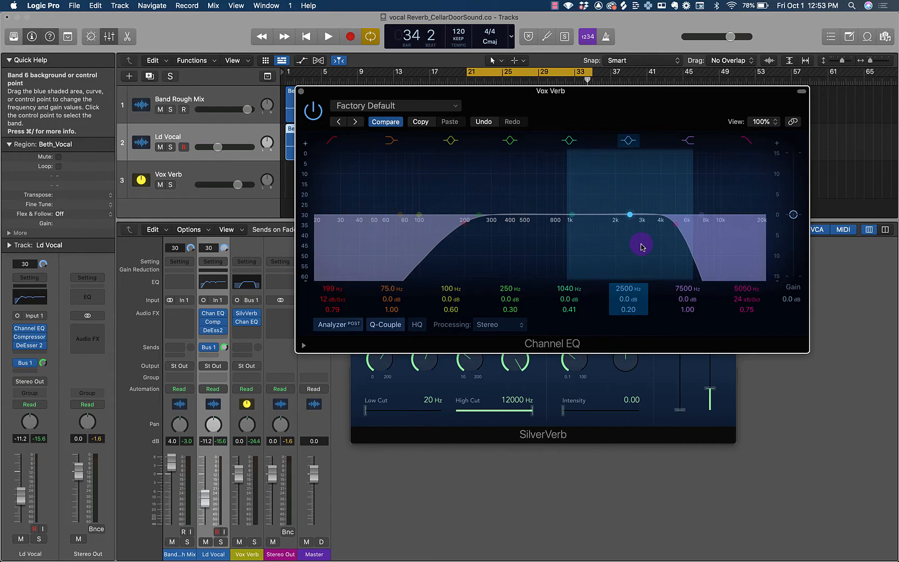
{"action": "left_click", "coordinate": [300, 94]}
{"action": "left_click", "coordinate": [356, 262]}
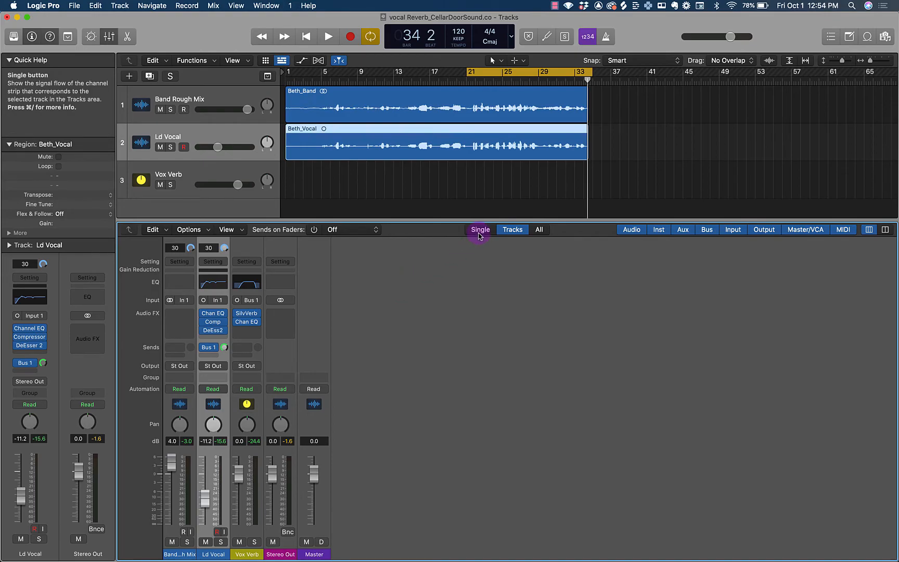
Compare playback of the full mix with the Vox Verb track muted and unmuted, ending with it unmuted and playback stopped.
{"action": "left_click", "coordinate": [160, 184]}
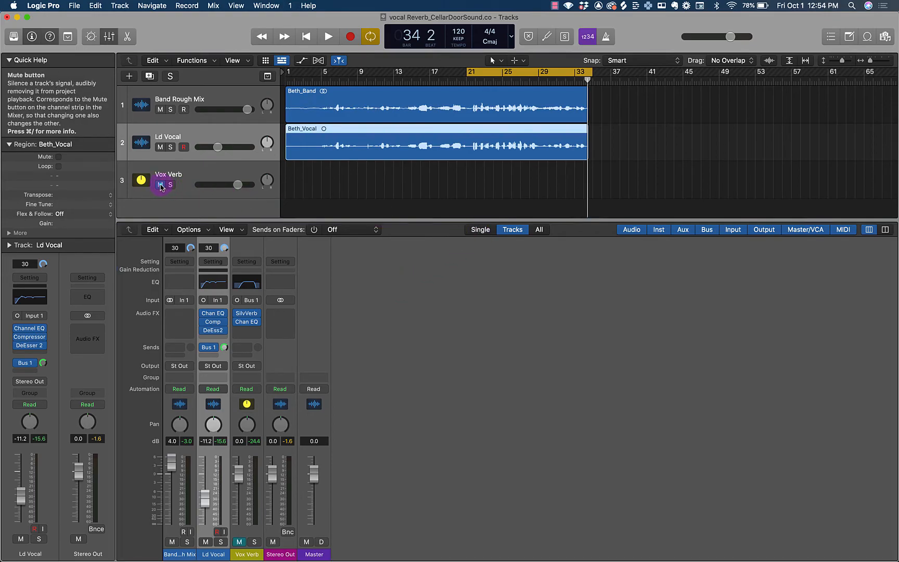
{"action": "key", "text": "space"}
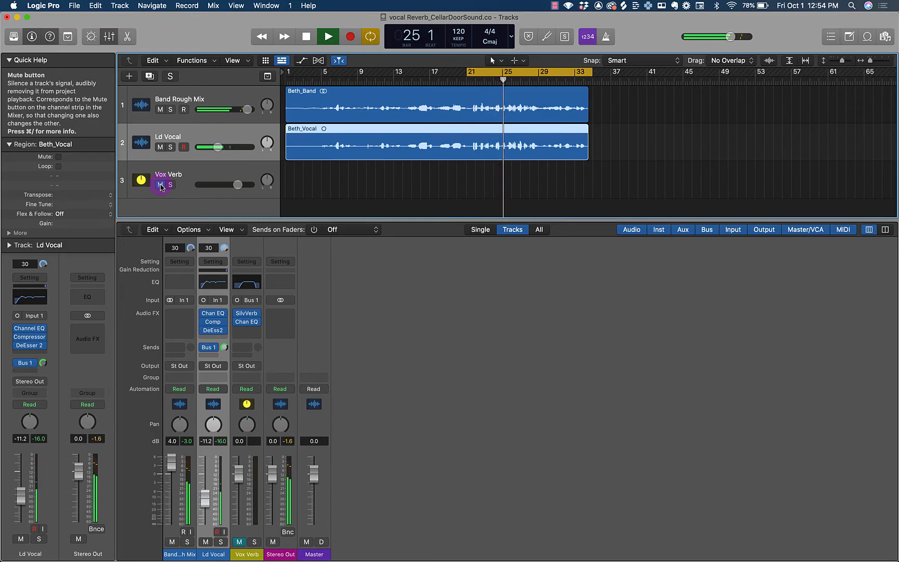
{"action": "key", "text": "space"}
{"action": "left_click", "coordinate": [160, 185]}
{"action": "key", "text": "space"}
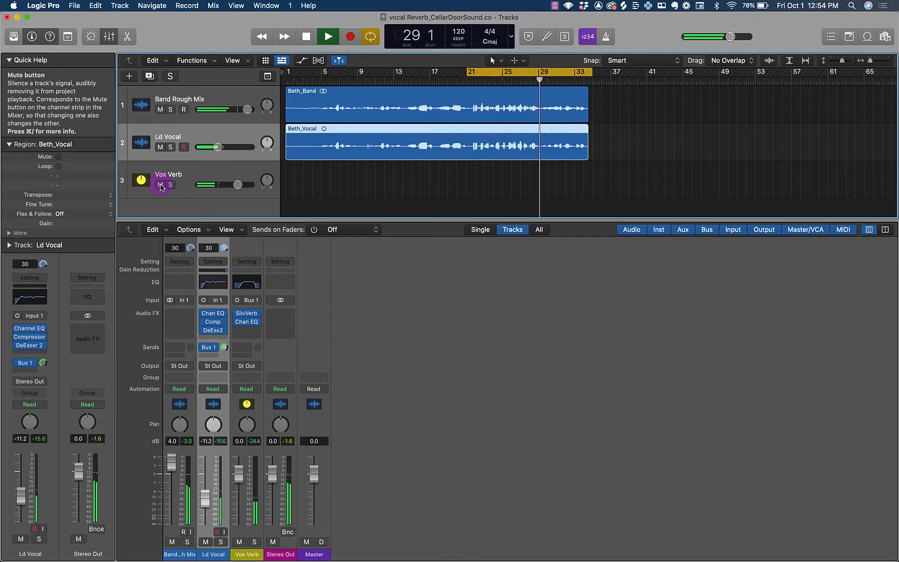
{"action": "key", "text": "space"}
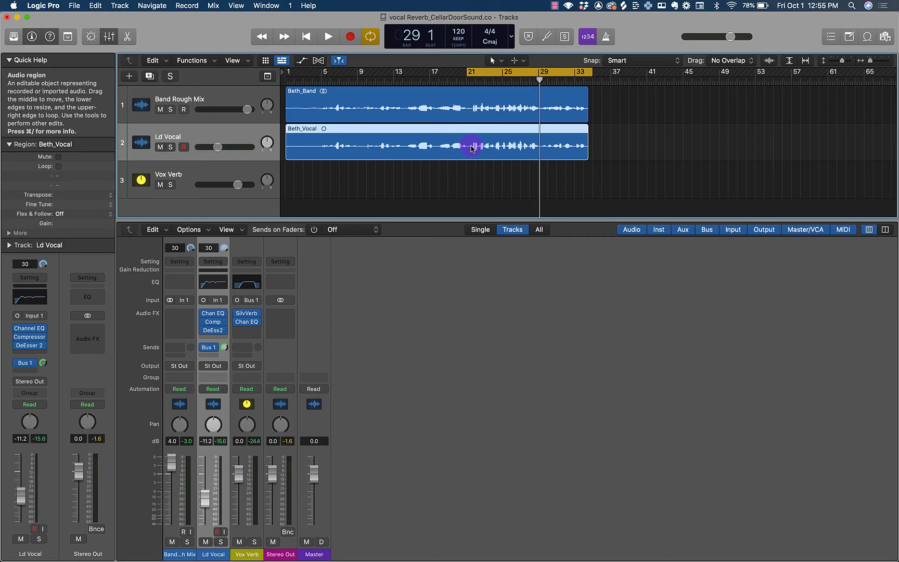
{"action": "left_click", "coordinate": [106, 33]}
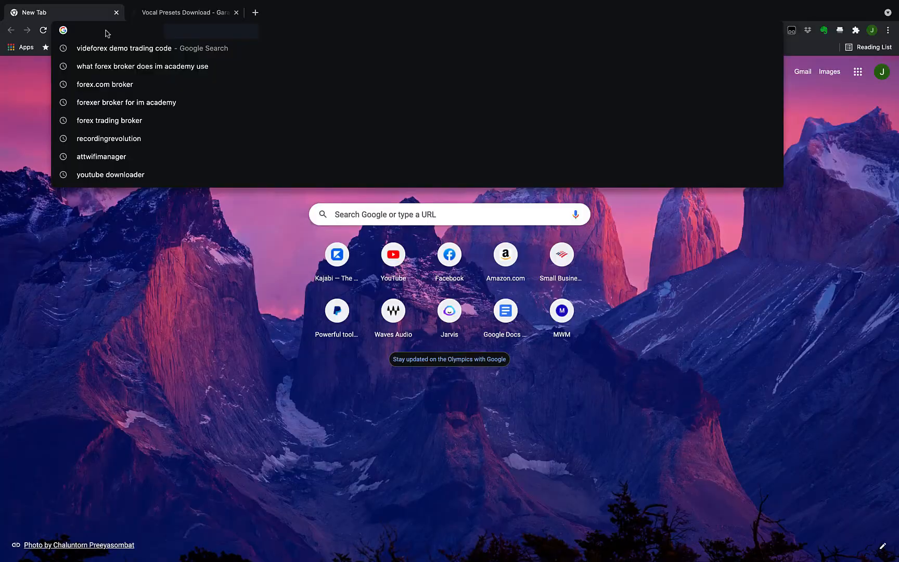
{"action": "type", "text": "ww"}
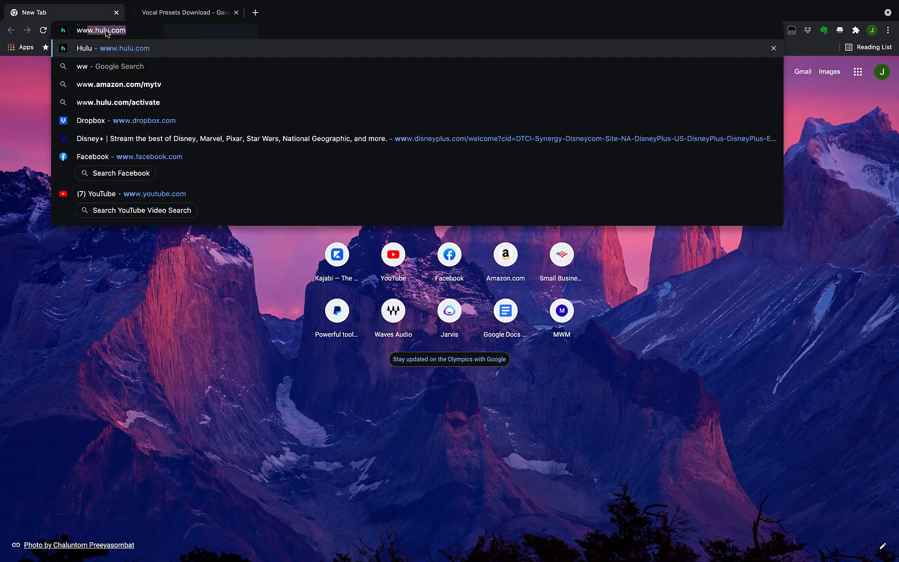
{"action": "type", "text": "w.cellardoorsound.co/"}
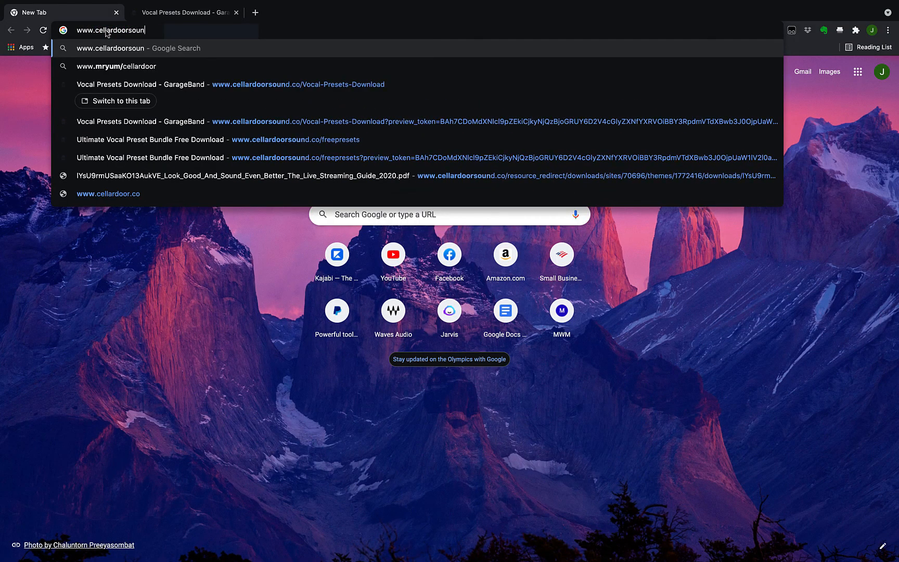
{"action": "type", "text": "free"}
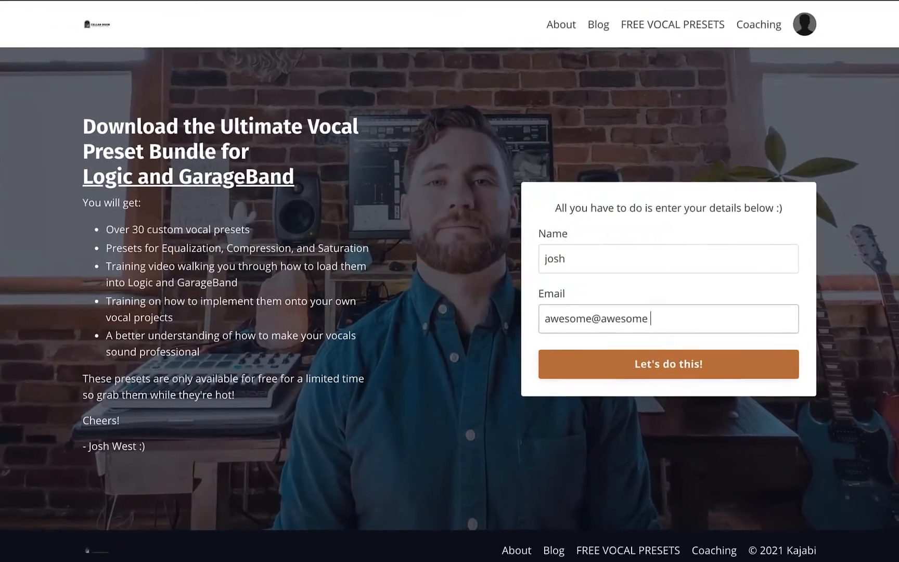
{"action": "type", "text": ".com"}
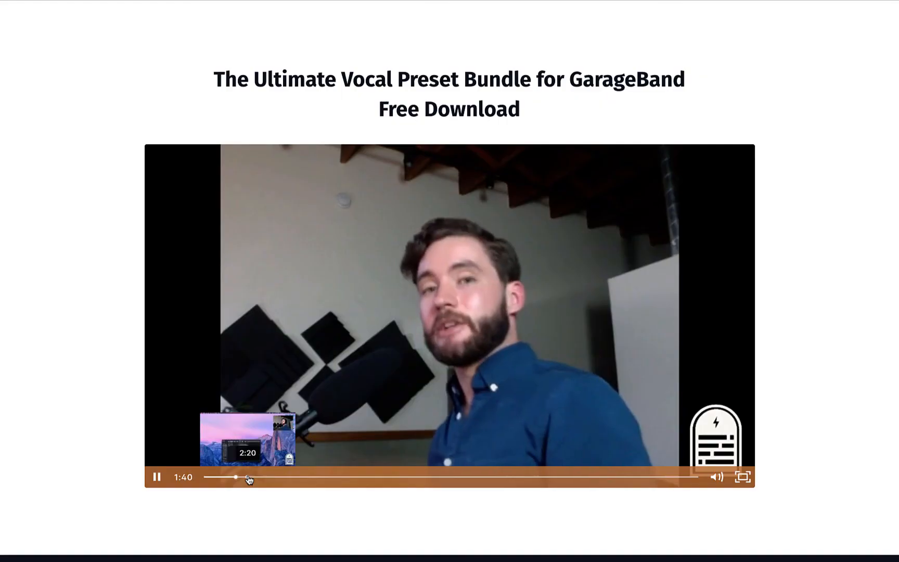
Skip ahead in the vocal preset bundle's training video to about 2:20, and again to a point beyond 9:11.
{"action": "left_click", "coordinate": [249, 477]}
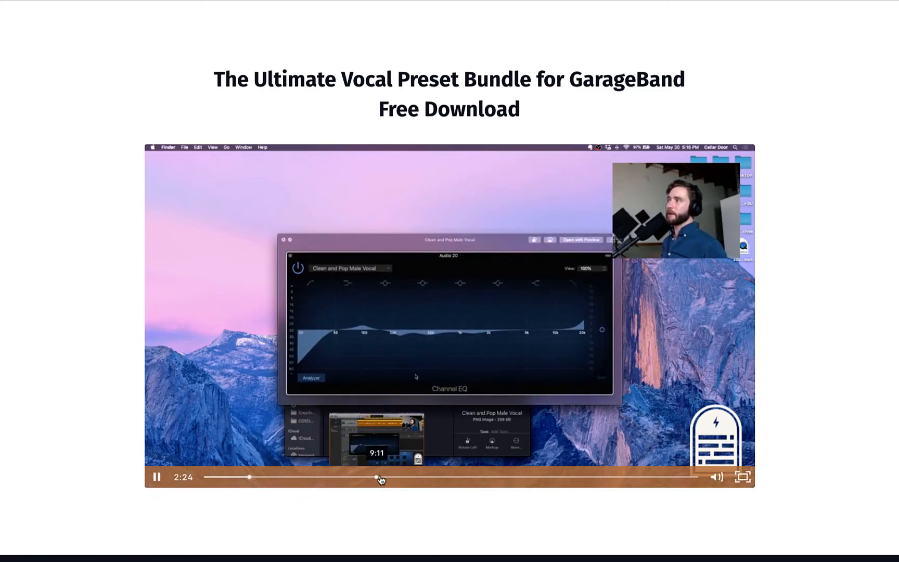
{"action": "left_click", "coordinate": [403, 476]}
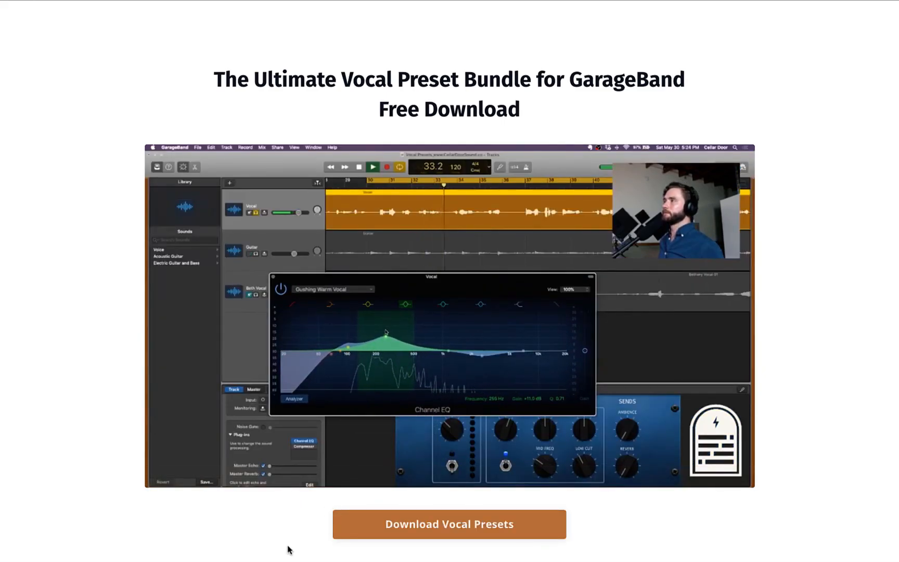